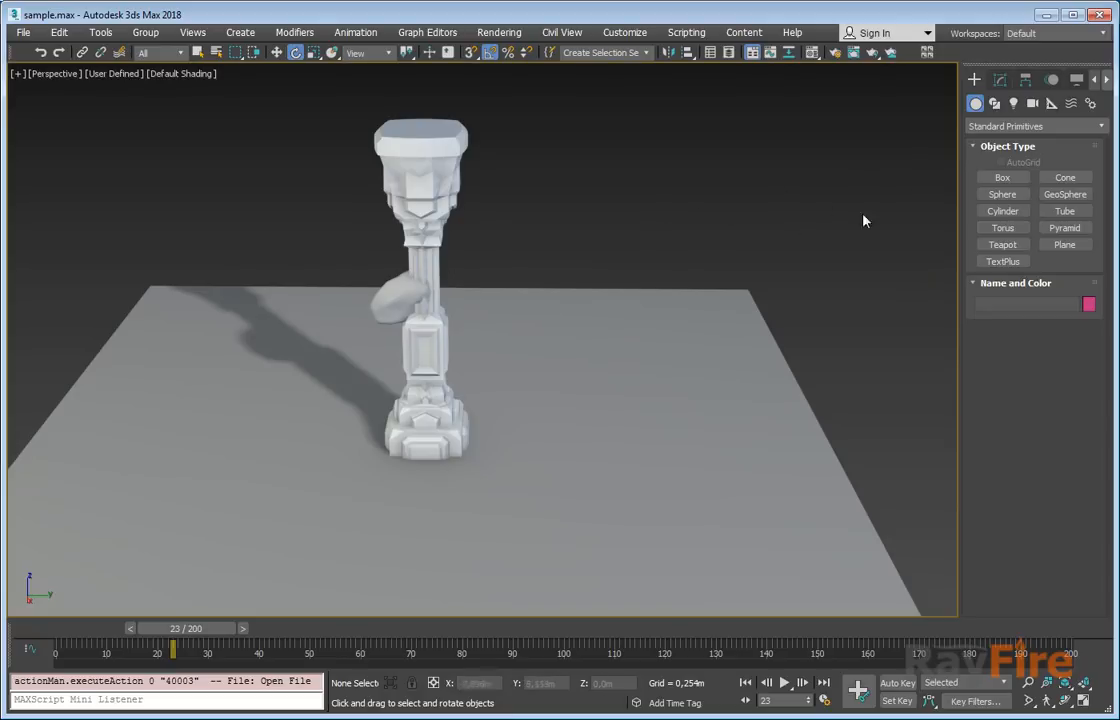
- Create an RF_Bullet helper from the RayFire object category beside the ground platform
click(992, 127)
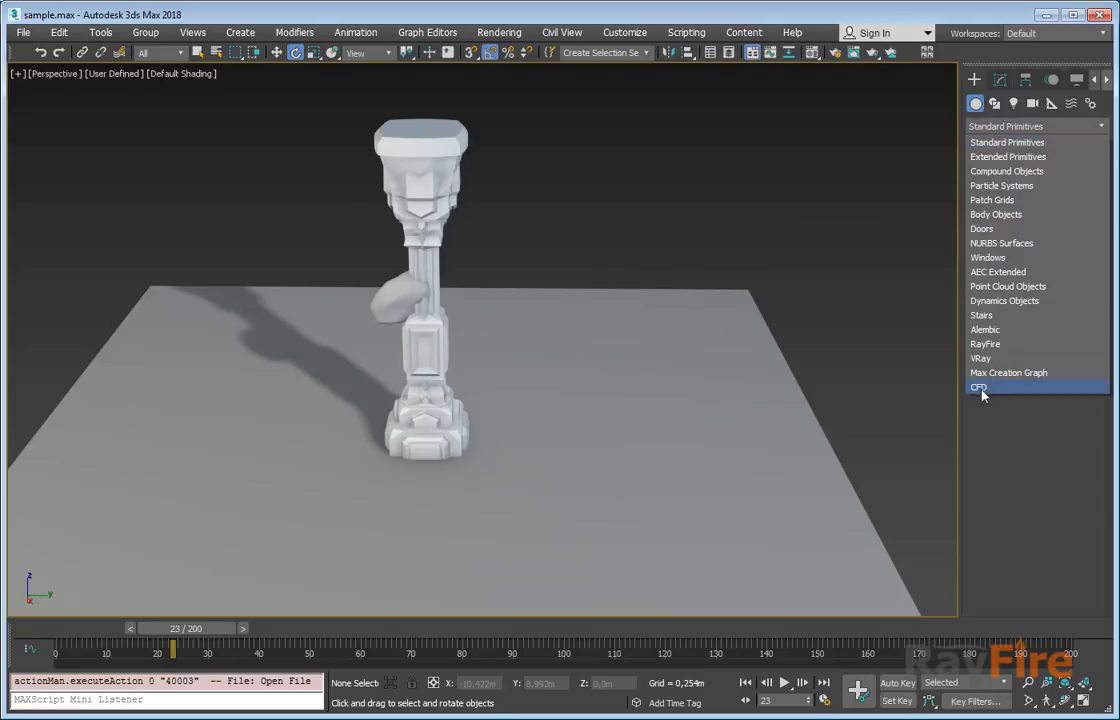
click(987, 344)
click(1003, 177)
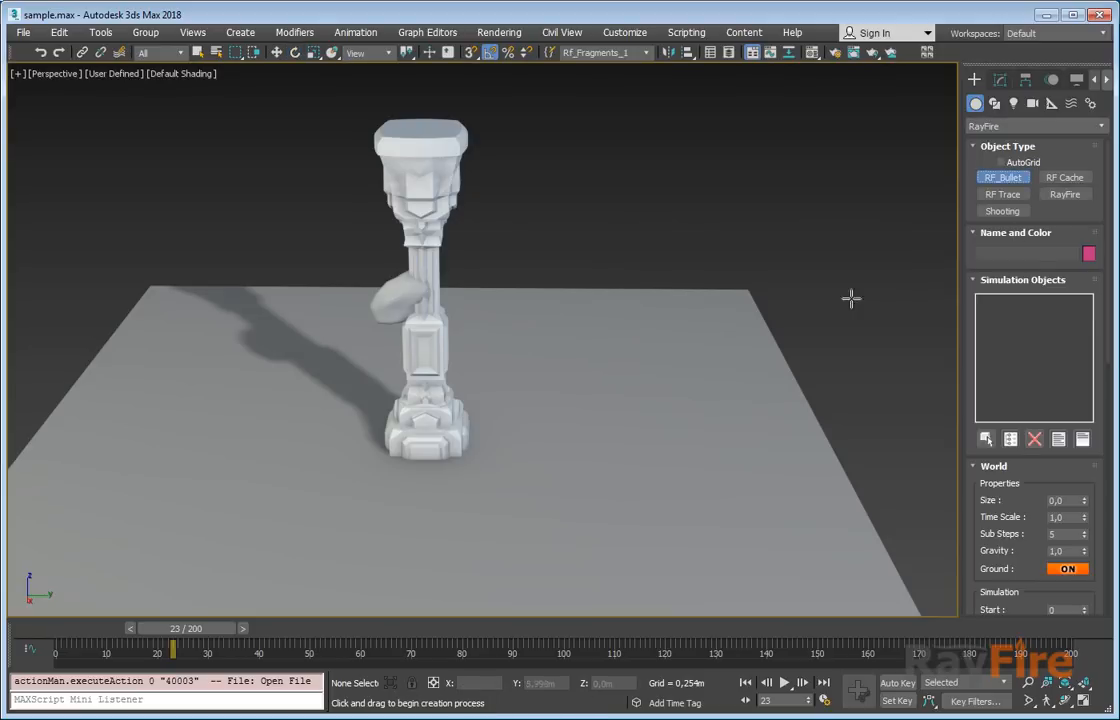
click(870, 383)
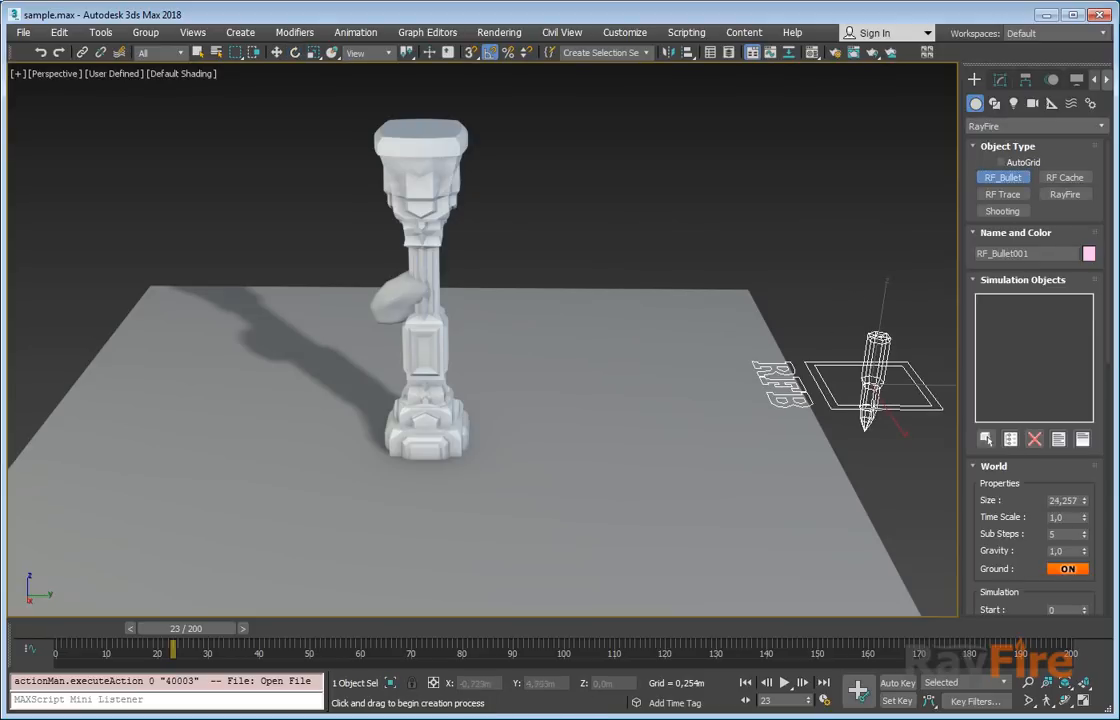
- Rotate the RF_Bullet helper 90 degrees around its Z axis
key(d)
middle_drag(734, 350, 718, 358)
key(e)
drag(820, 437, 897, 427)
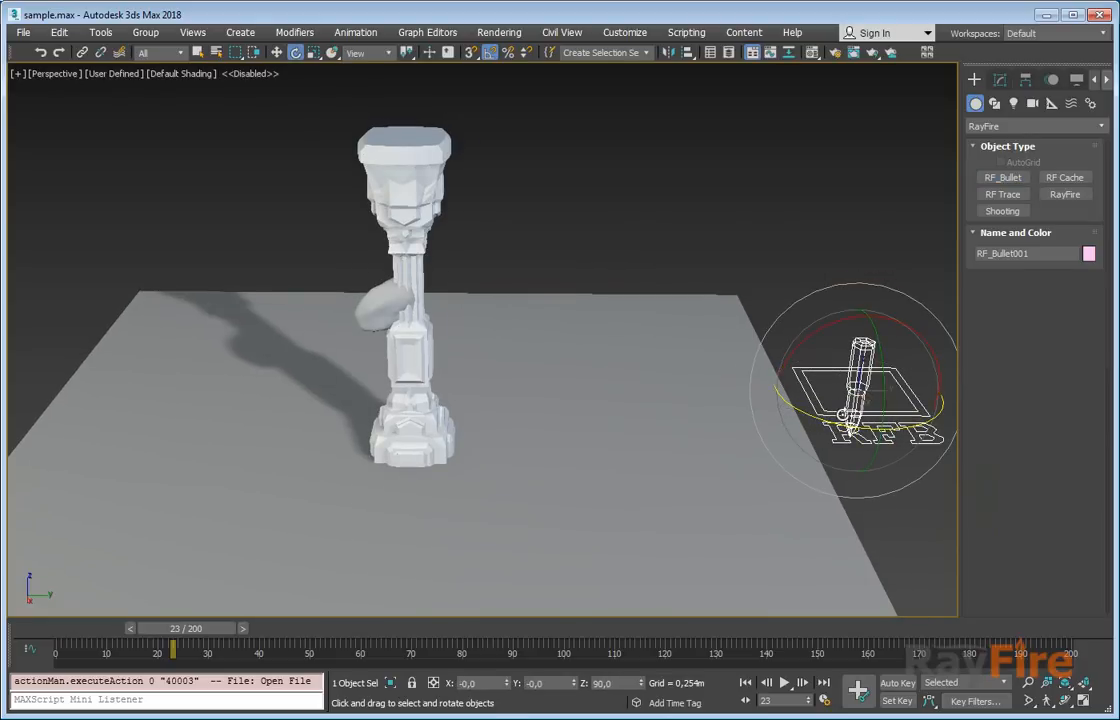
middle_drag(880, 153, 830, 136)
- Add the Ground, GeoSphere001 and Column001 objects to the RF_Bullet simulation objects list
click(997, 84)
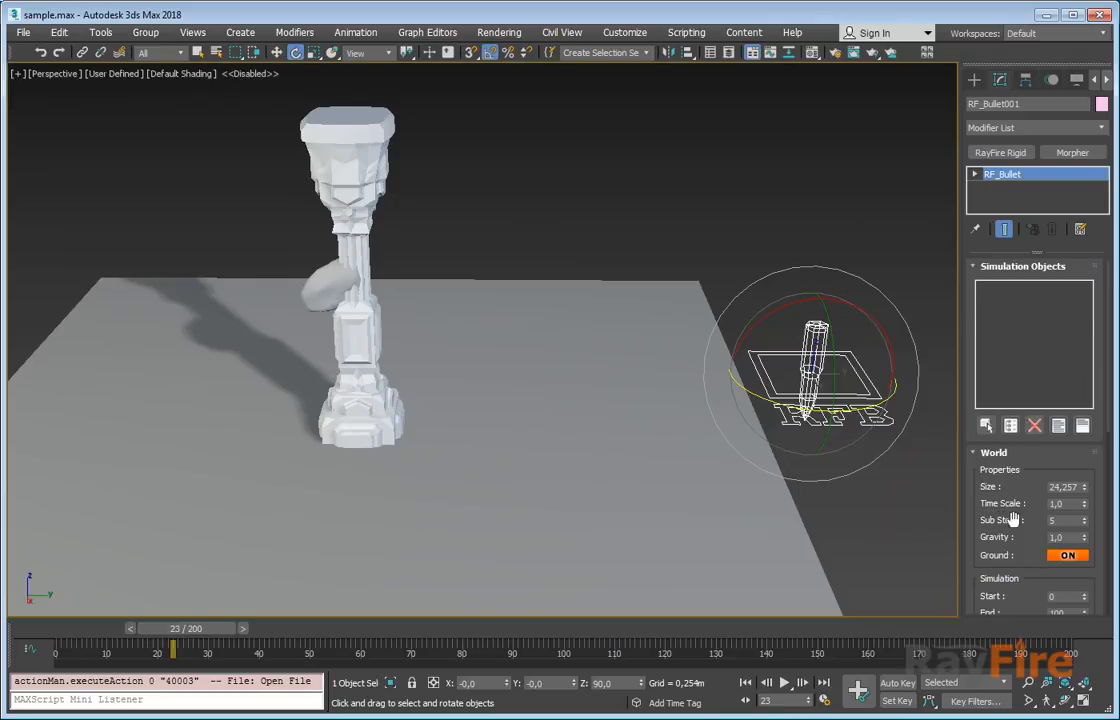
scroll(1012, 518, down, 4)
scroll(1020, 367, up, 3)
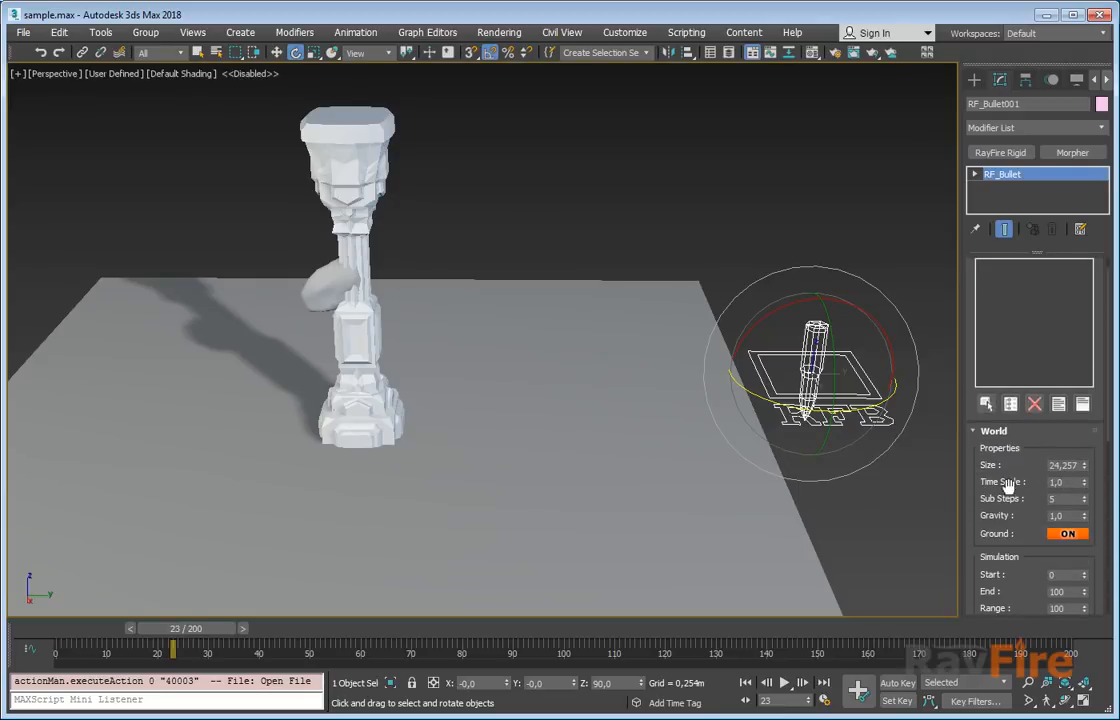
scroll(1012, 420, up, 1)
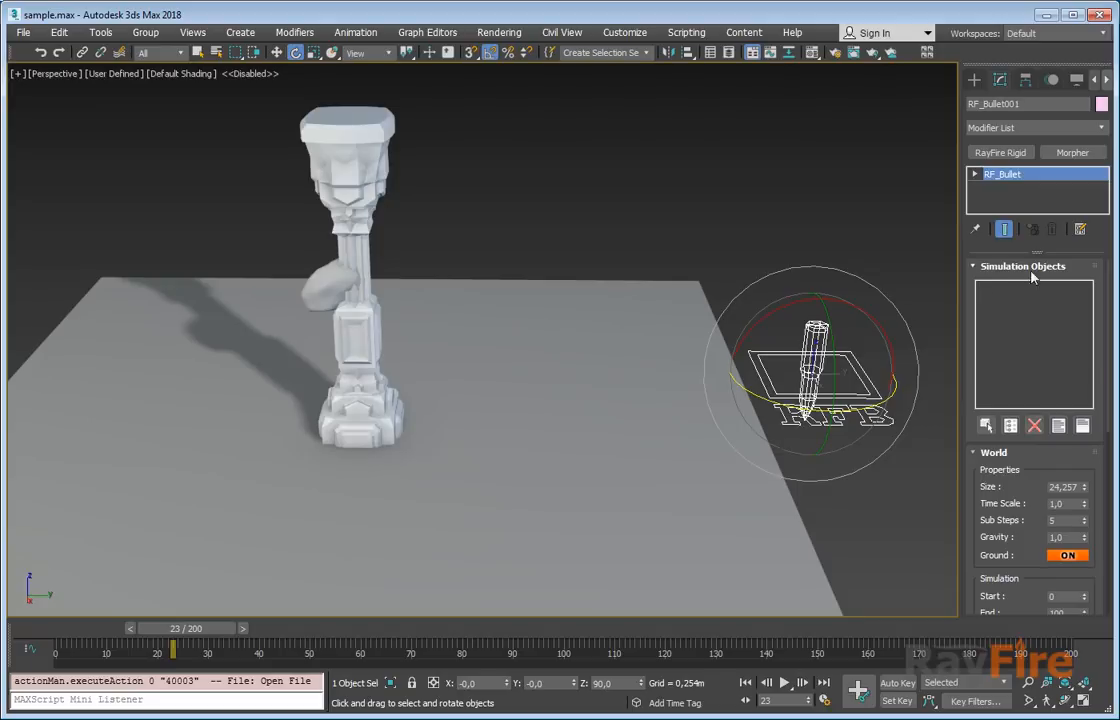
click(987, 426)
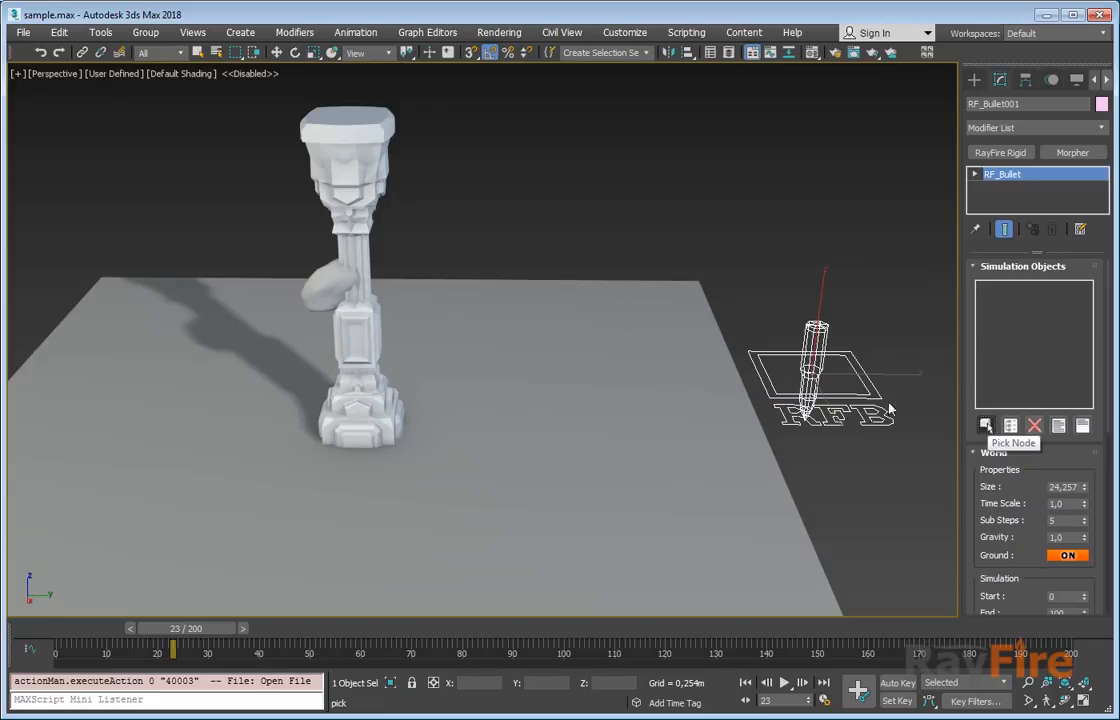
click(490, 320)
click(335, 258)
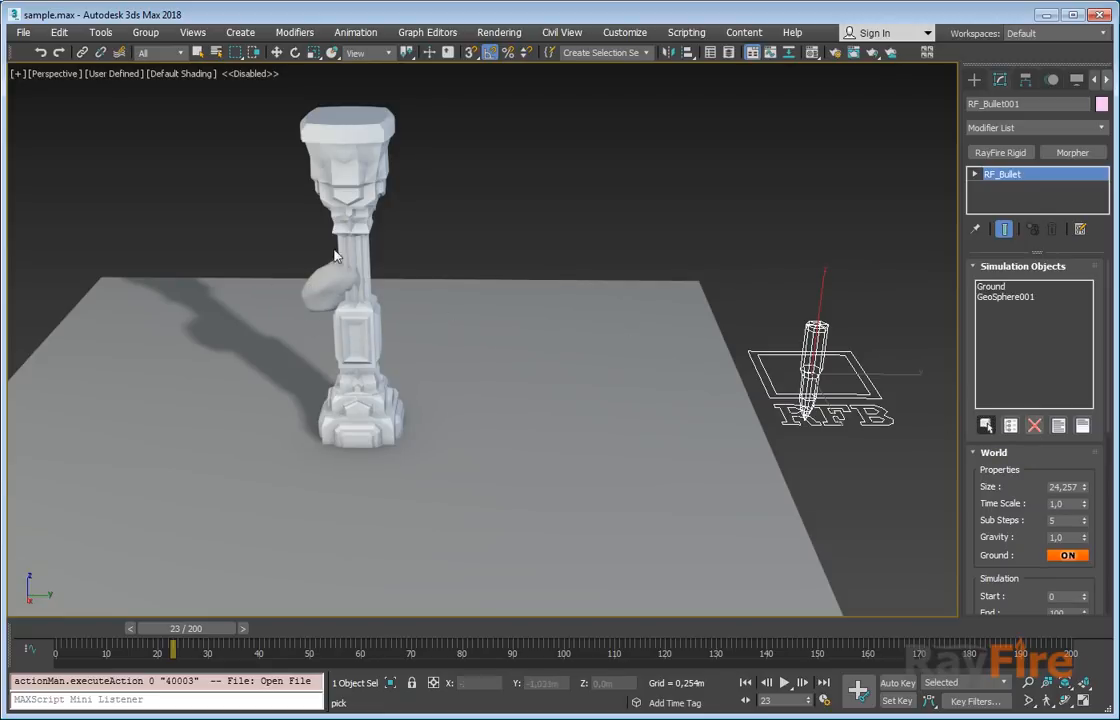
click(354, 161)
right_click(428, 235)
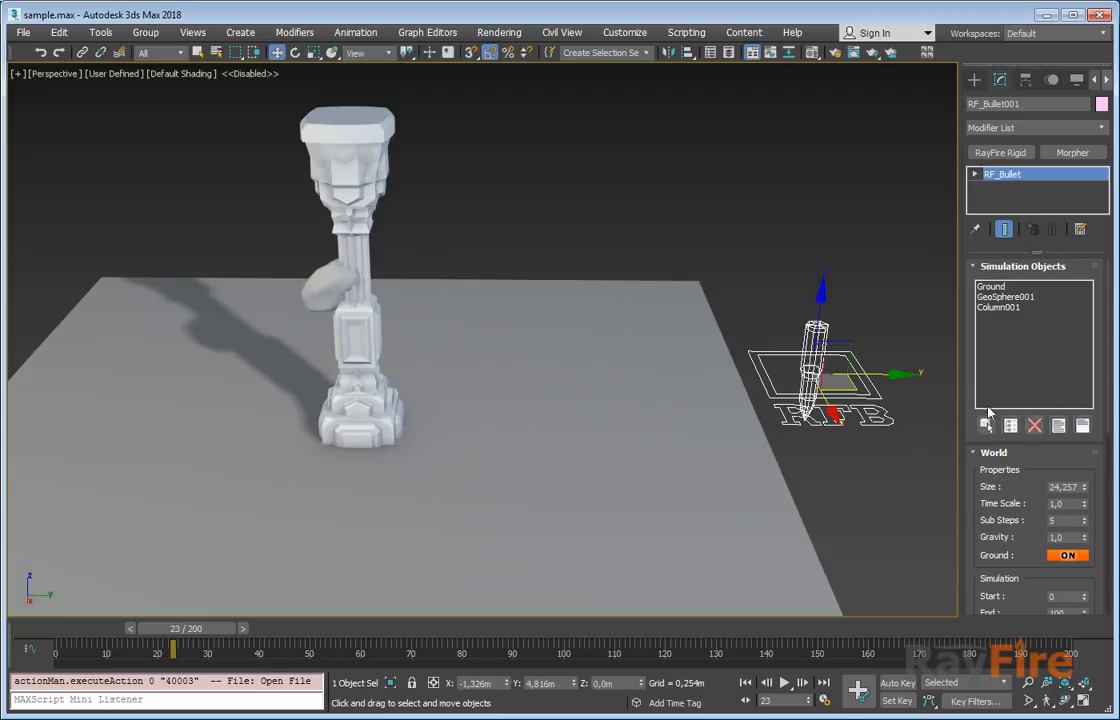
click(1007, 431)
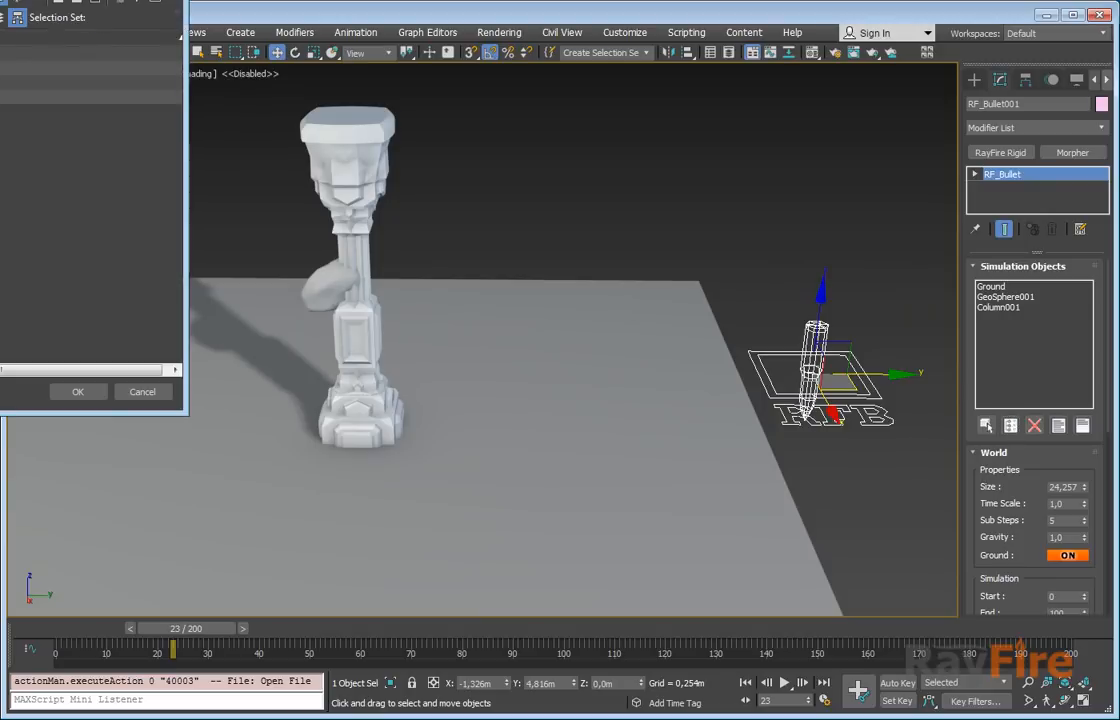
key(Escape)
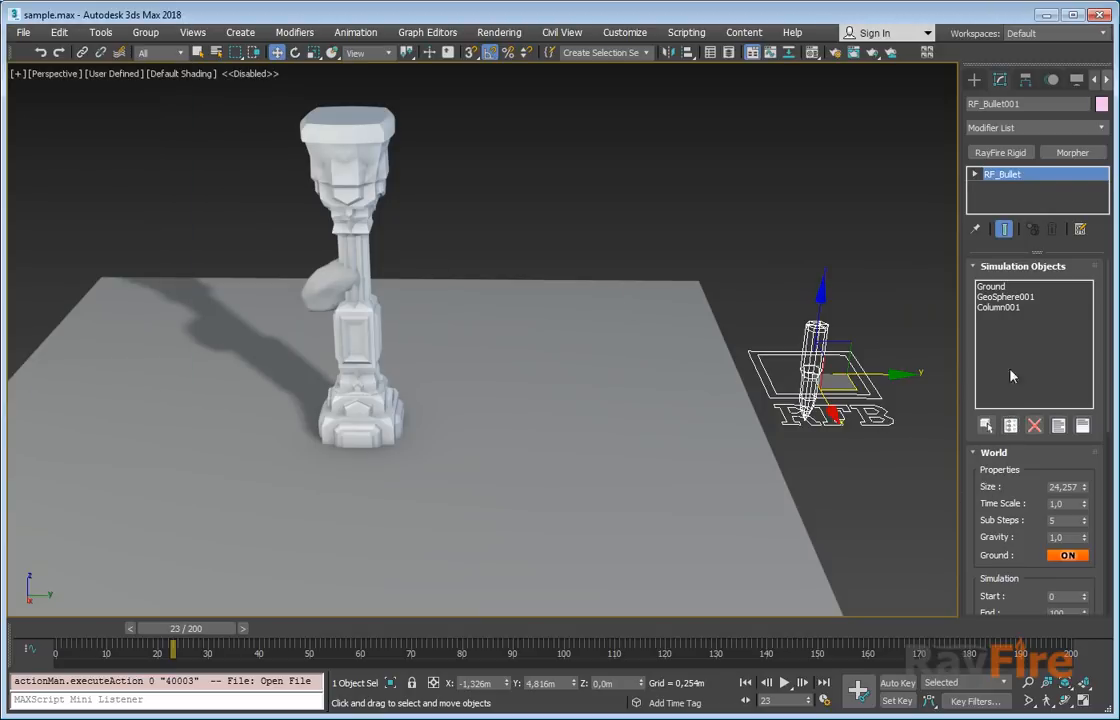
click(387, 157)
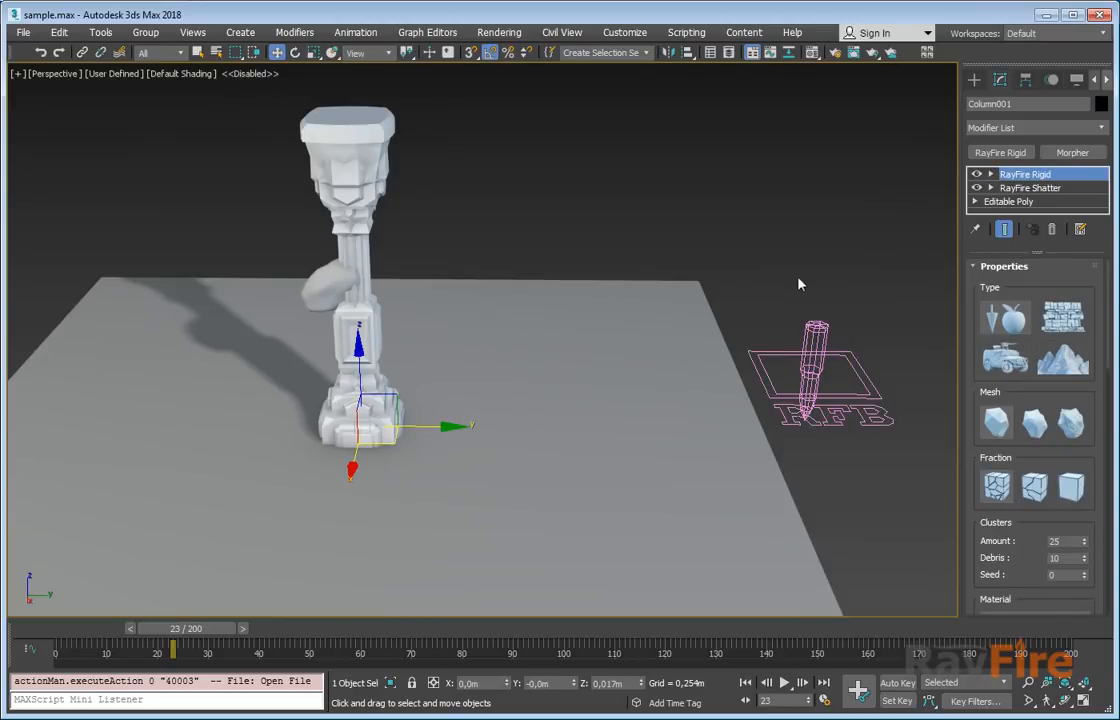
click(812, 365)
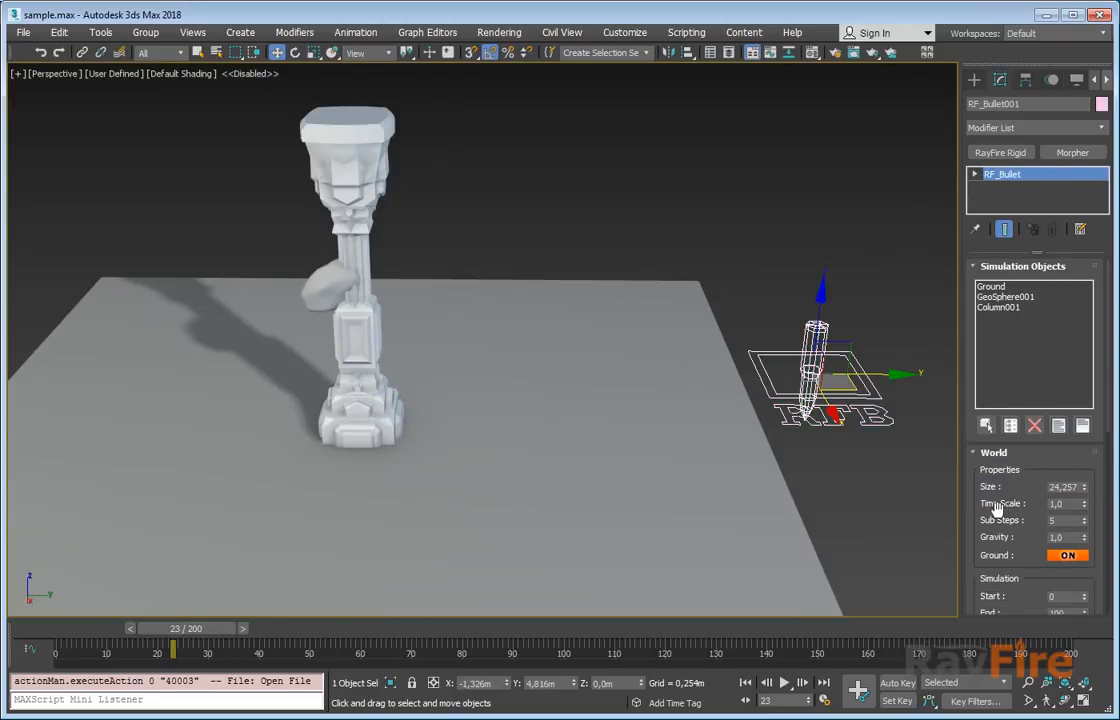
- Reduce the RF_Bullet helper's size to about 21.3
drag(996, 508, 990, 320)
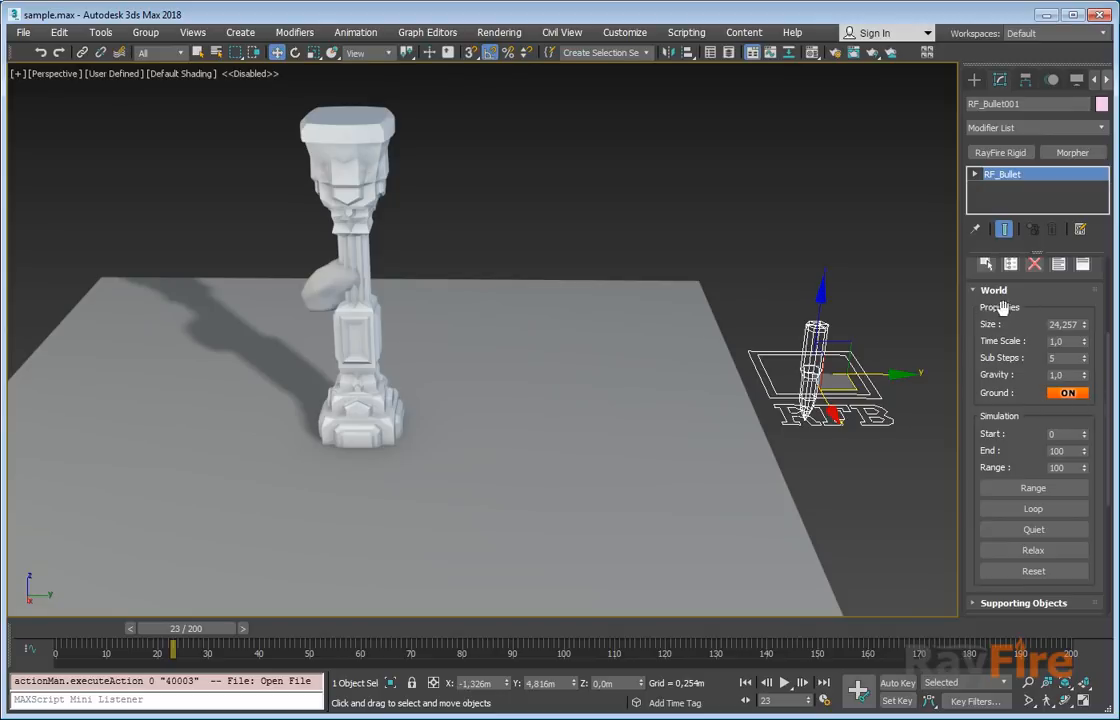
drag(1005, 350, 1005, 352)
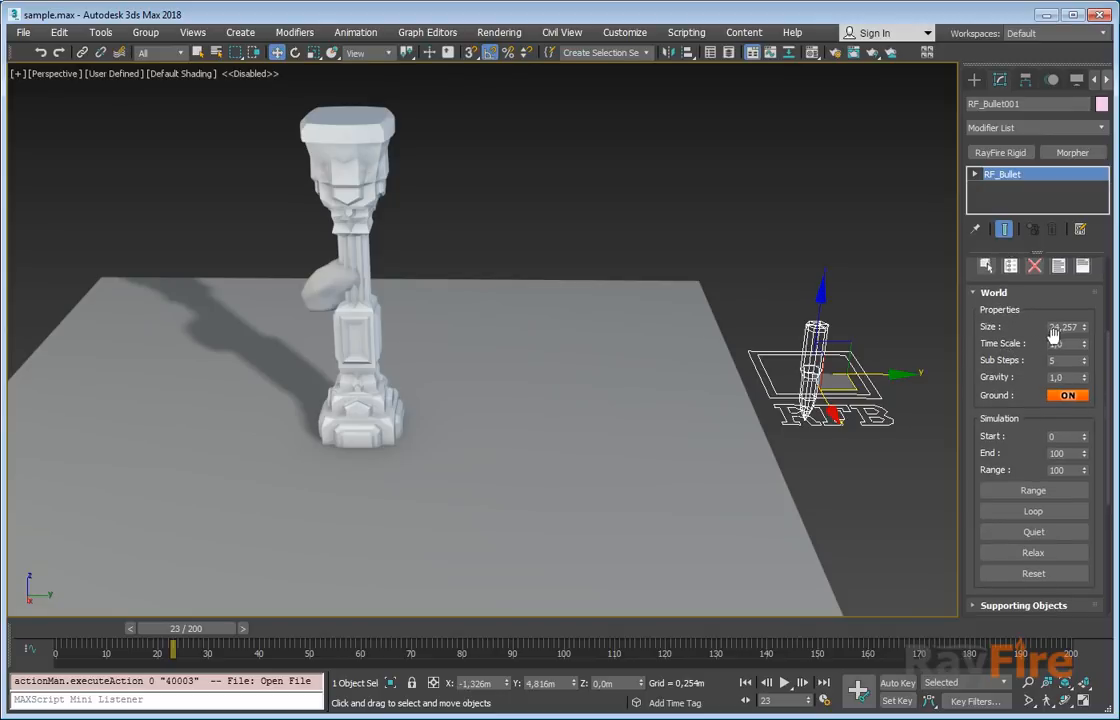
drag(1085, 330, 1087, 342)
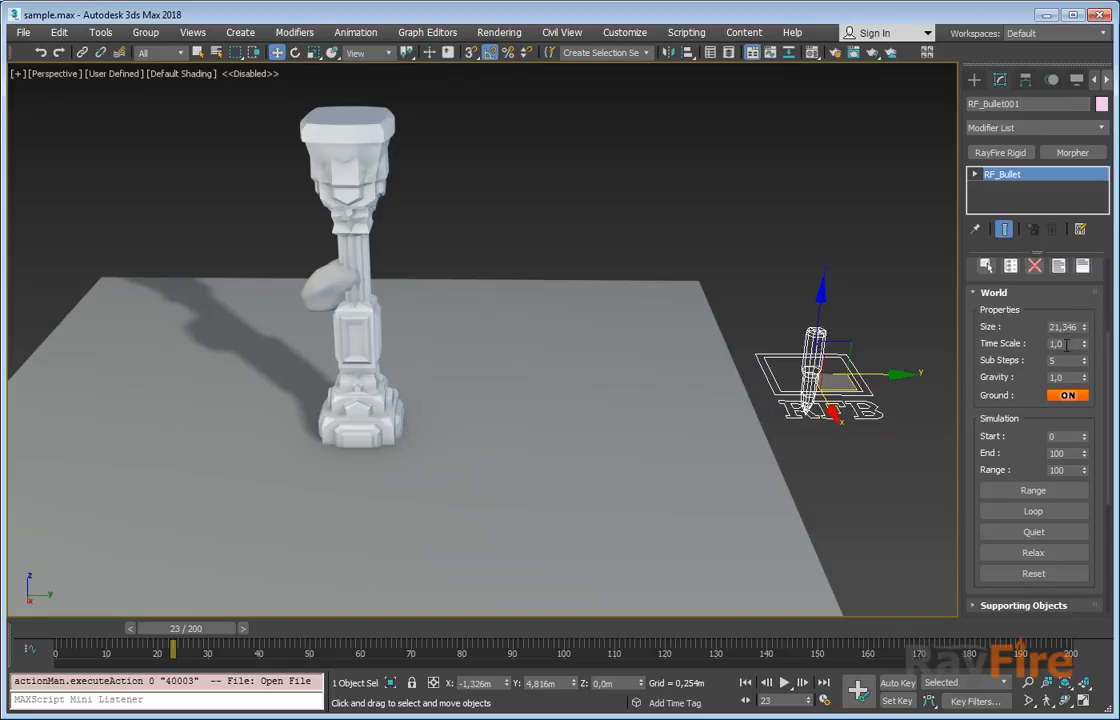
- Set the world's Sub Steps to 10 for the RF_Bullet simulation
click(1067, 344)
click(1055, 360)
click(1085, 358)
click(1085, 360)
click(1086, 362)
scroll(1019, 337, down, 1)
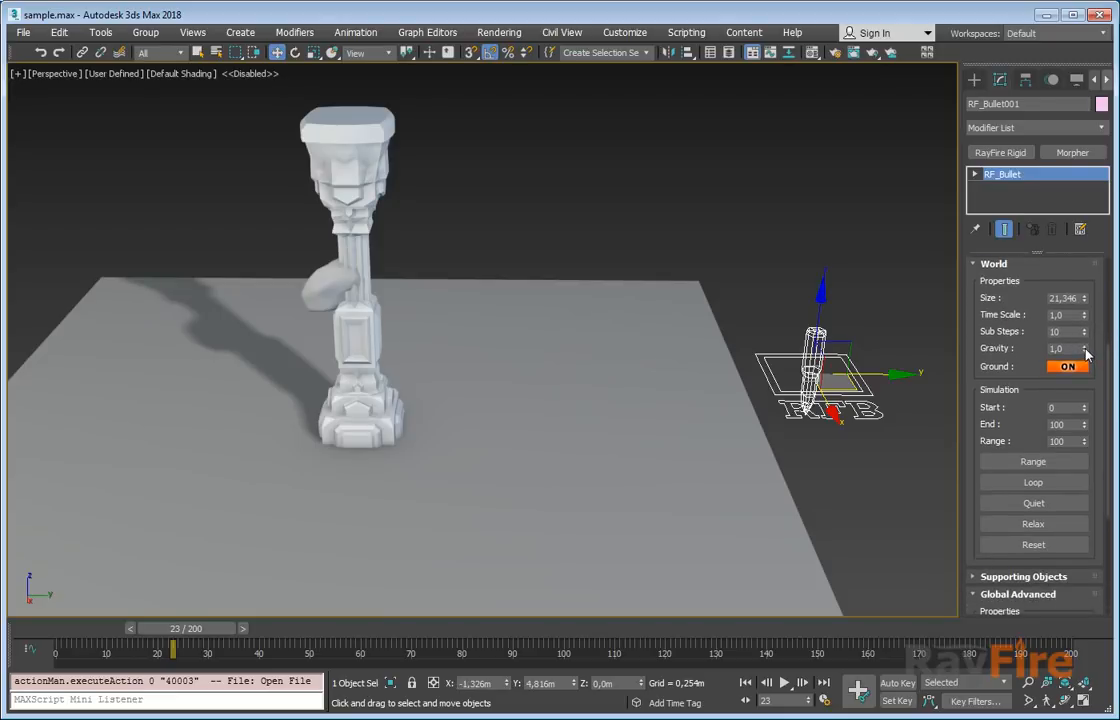
- Tilt the RF_Bullet's Gravity sub-object to try another gravity direction, and undo the rotation
click(975, 174)
click(1000, 189)
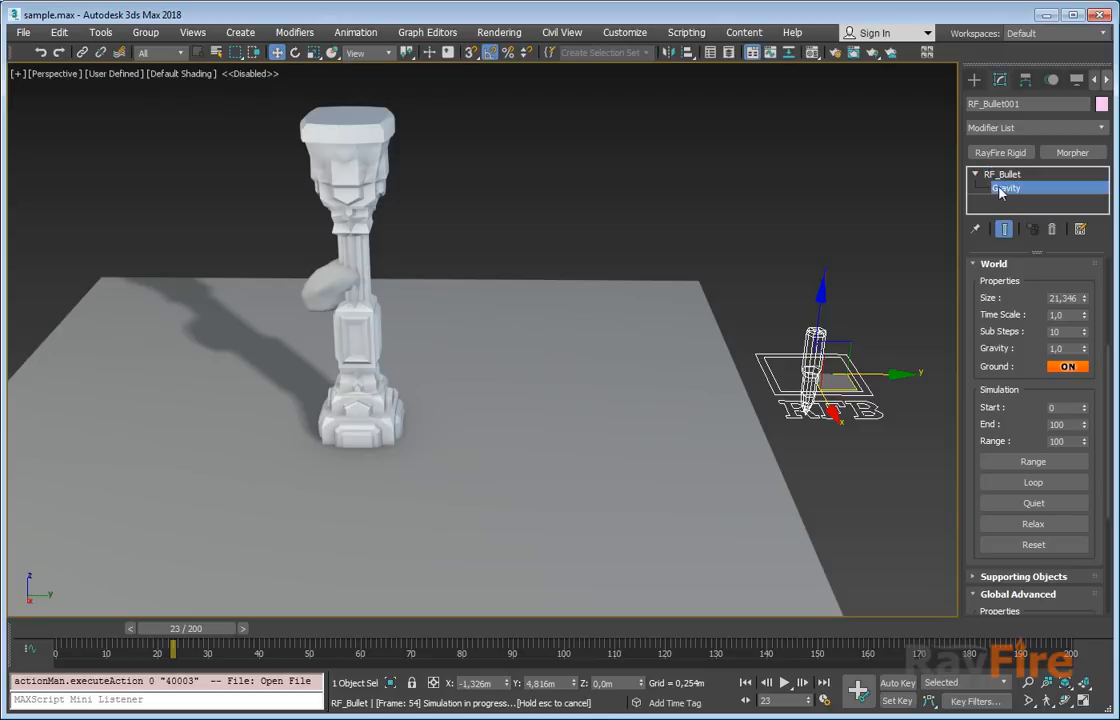
key(r)
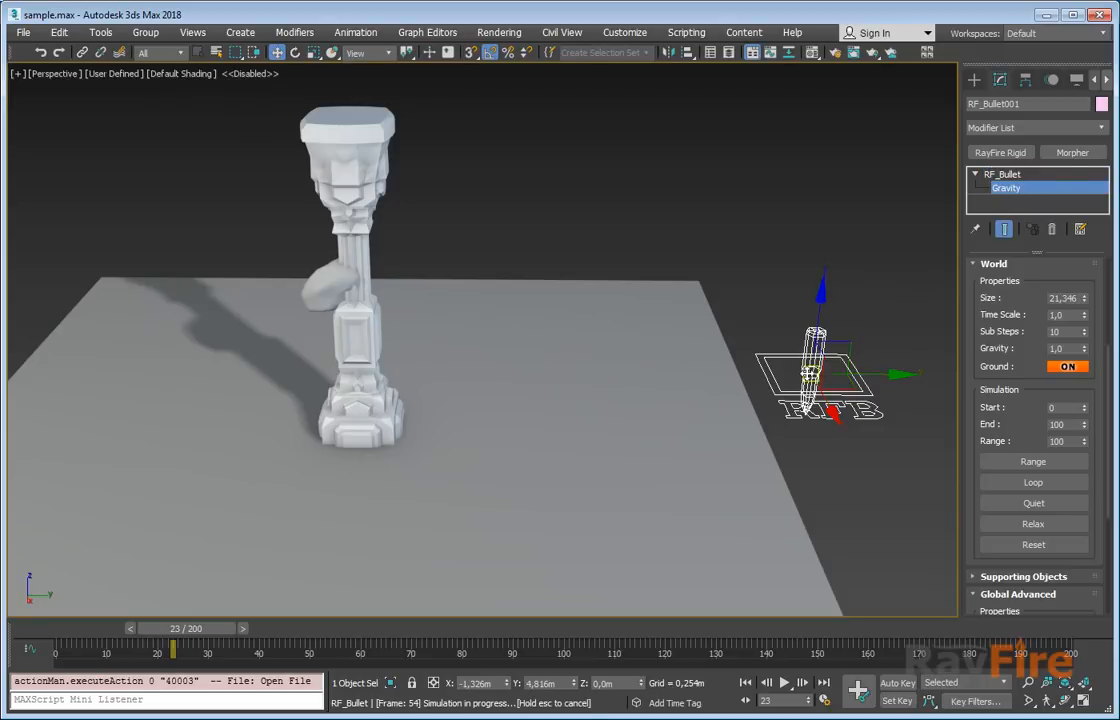
key(e)
drag(835, 365, 849, 408)
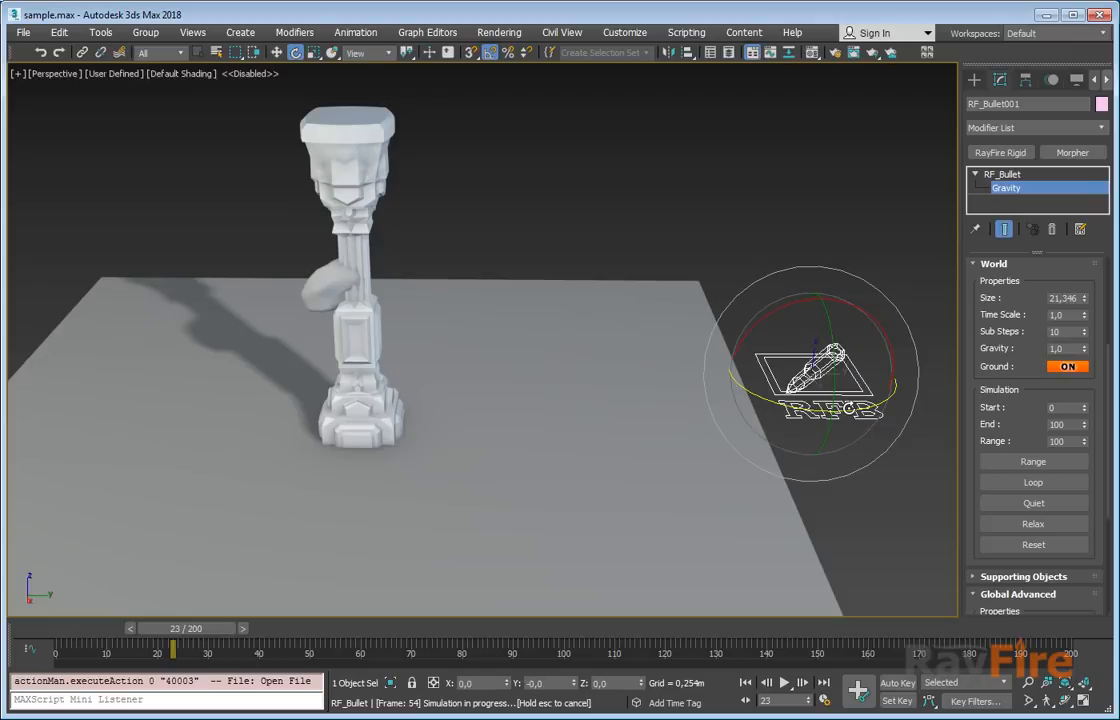
key(ctrl+z)
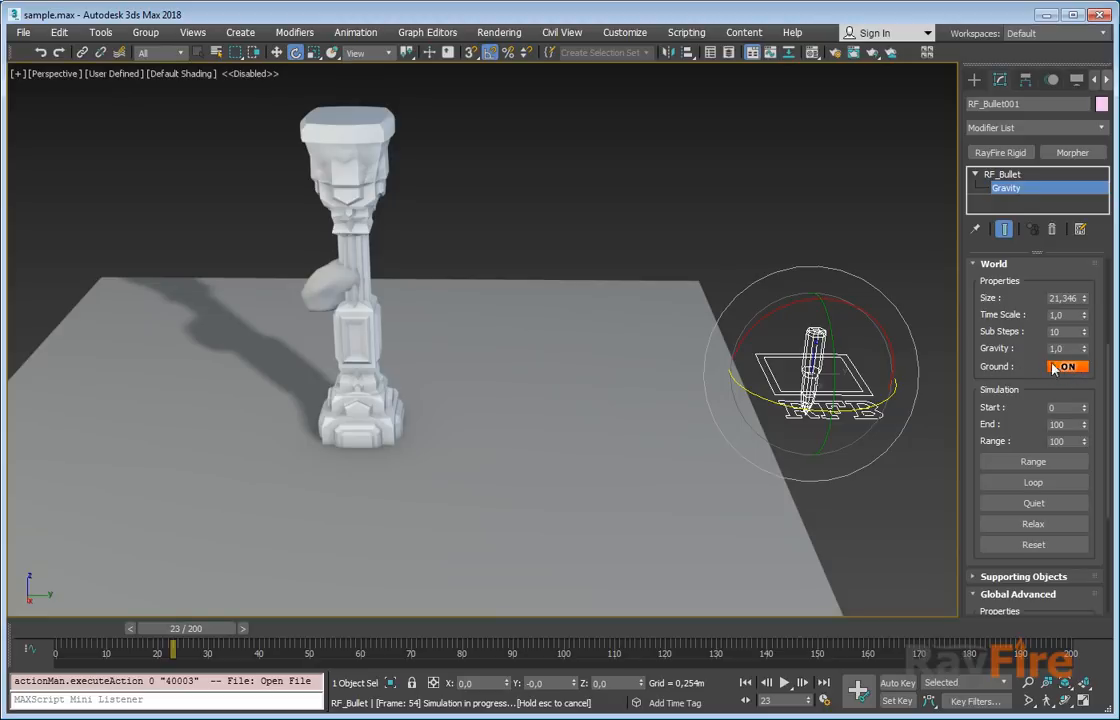
- Examine the RF_Bullet helper up close and its position relative to the ground platform and column
key(z)
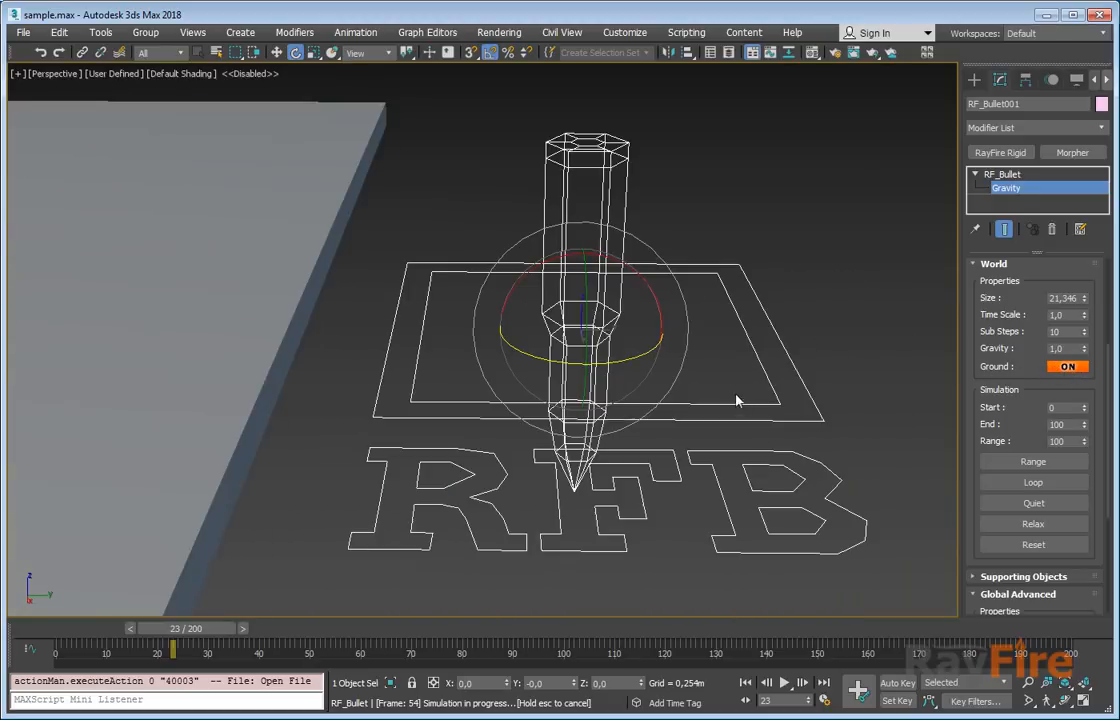
alt+middle_drag(635, 371, 345, 235)
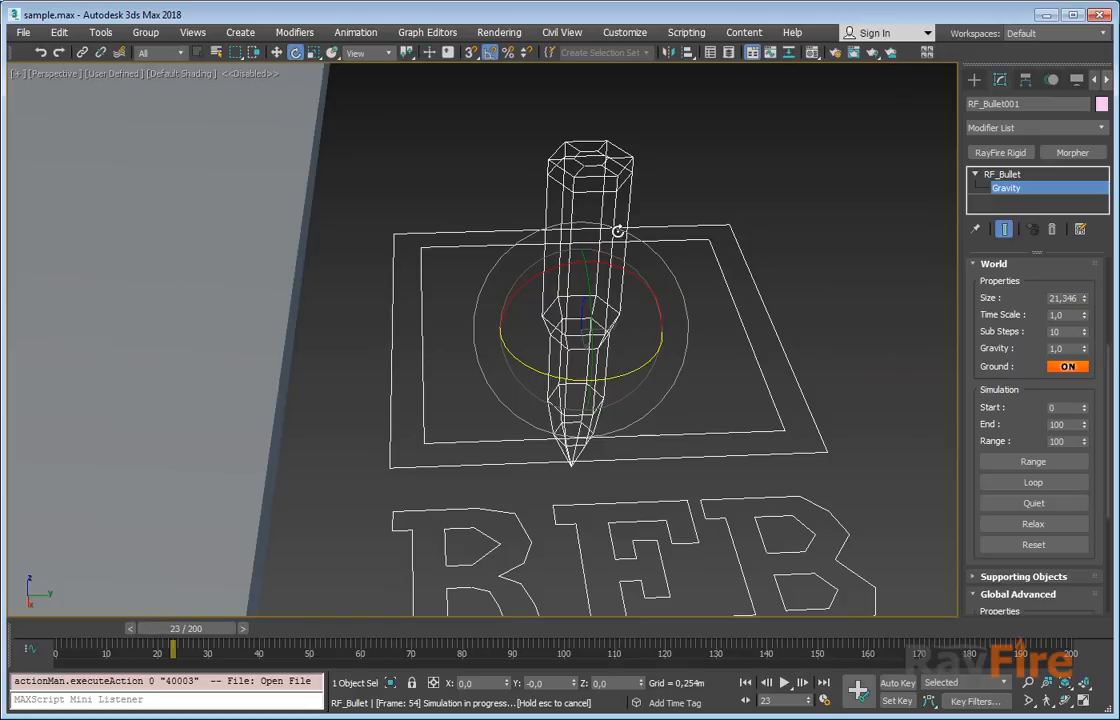
scroll(510, 285, down, 5)
alt+middle_drag(514, 297, 569, 322)
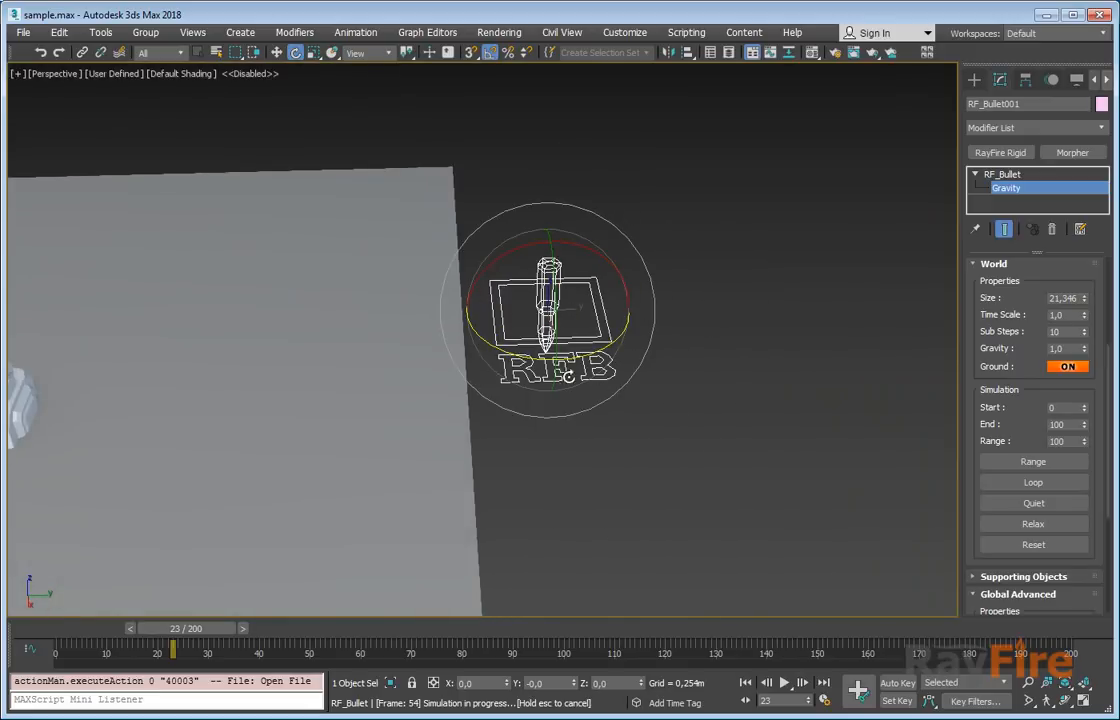
scroll(625, 392, down, 5)
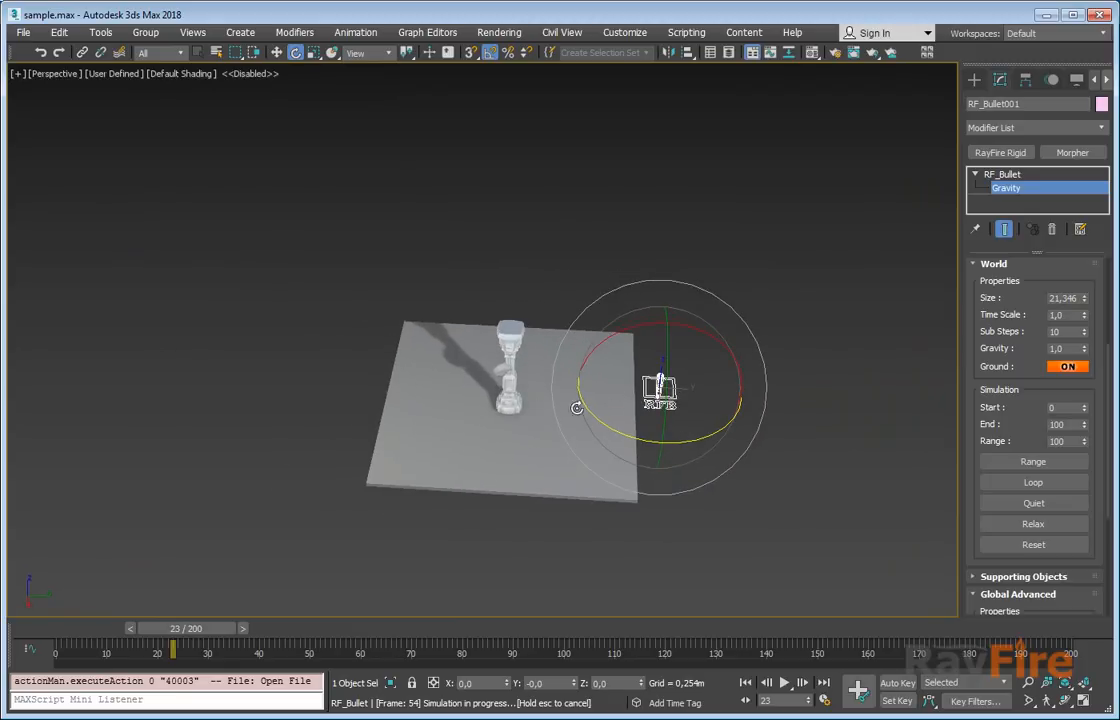
alt+middle_drag(577, 408, 600, 375)
scroll(600, 375, up, 3)
scroll(692, 385, up, 4)
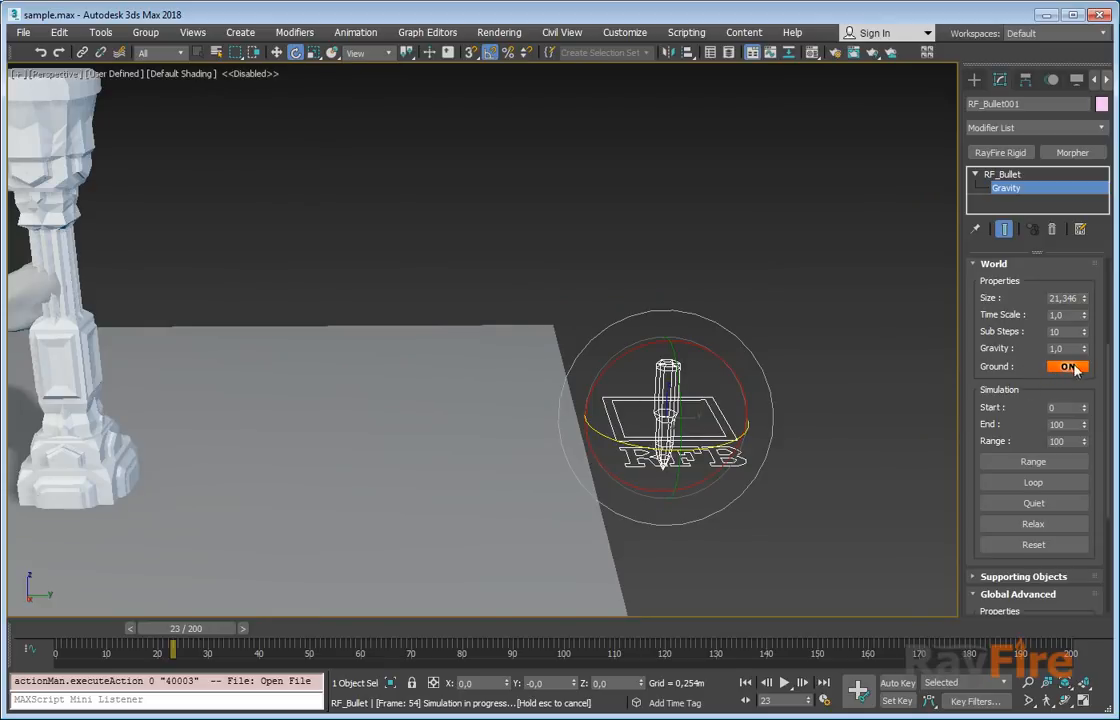
middle_drag(476, 304, 553, 318)
scroll(607, 325, down, 3)
scroll(553, 318, up, 3)
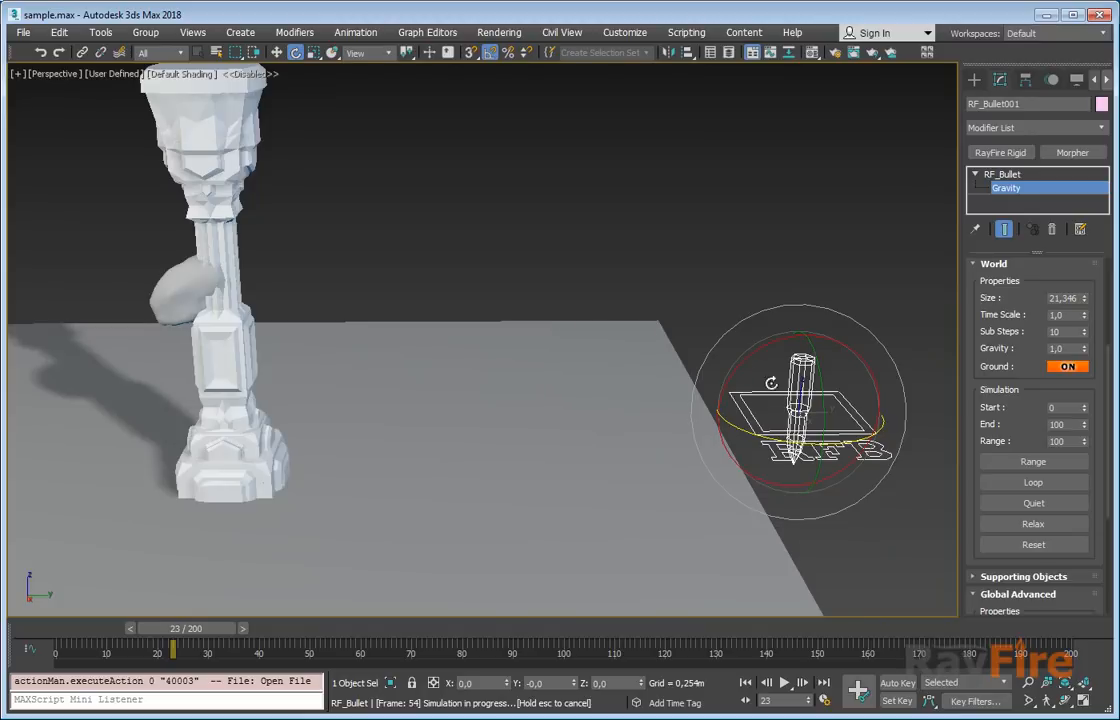
- Leave the Gravity sub-object level and raise the RF_Bullet helper to a Z height of about 1.15 m
key(w)
alt+middle_drag(630, 436, 643, 380)
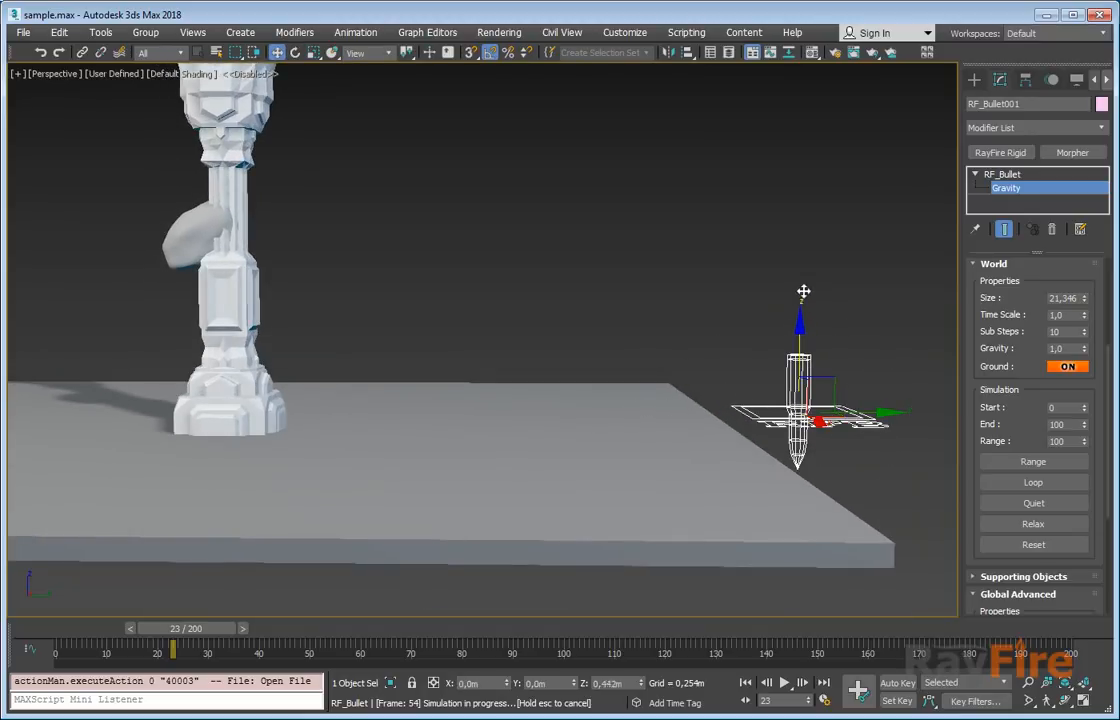
click(1004, 175)
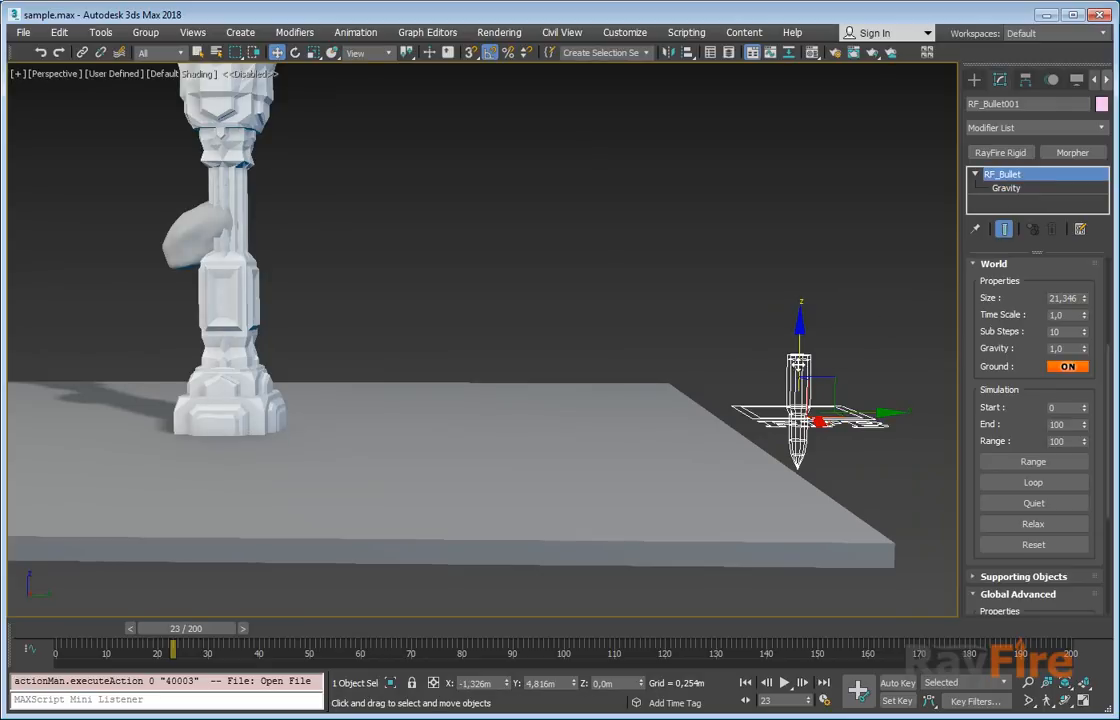
drag(800, 365, 800, 238)
middle_drag(346, 294, 380, 330)
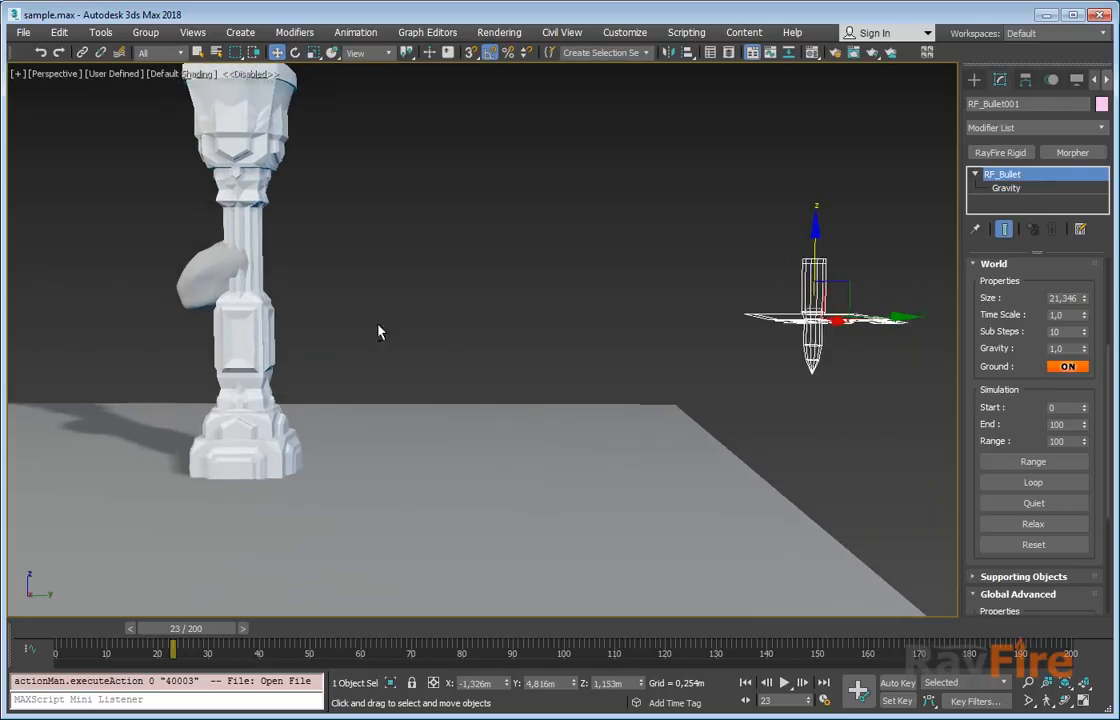
- Run the Range simulation up to frame 44, stop it, and lower the RF_Bullet helper to about -0.17 m in Z
click(1036, 461)
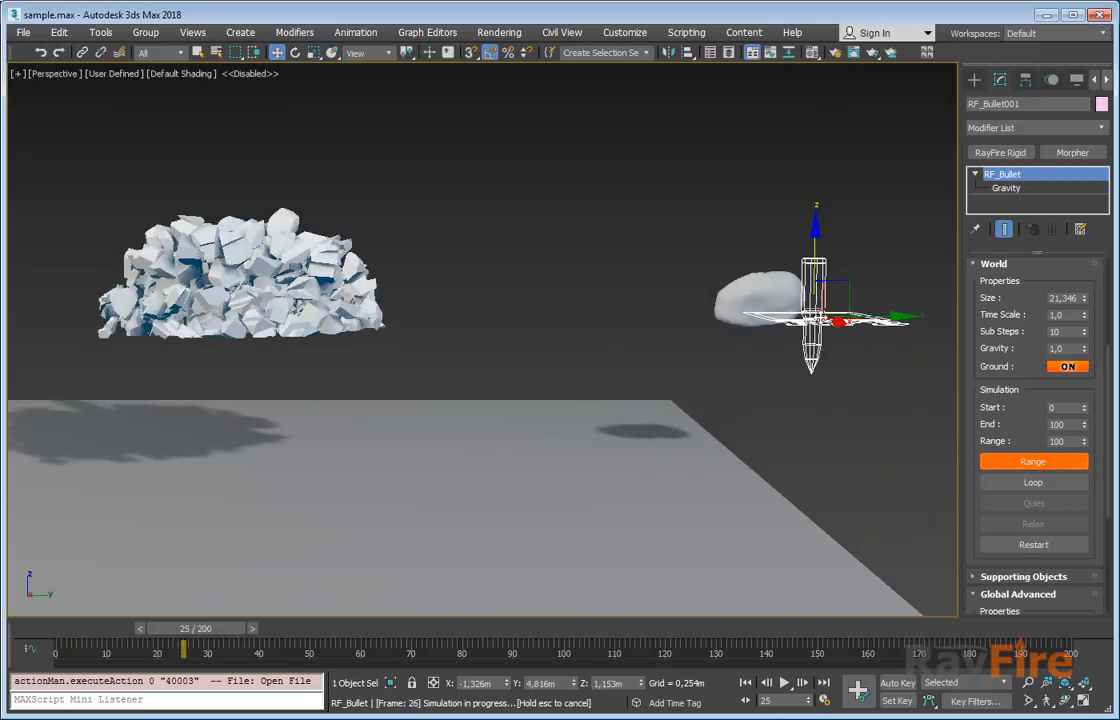
click(995, 462)
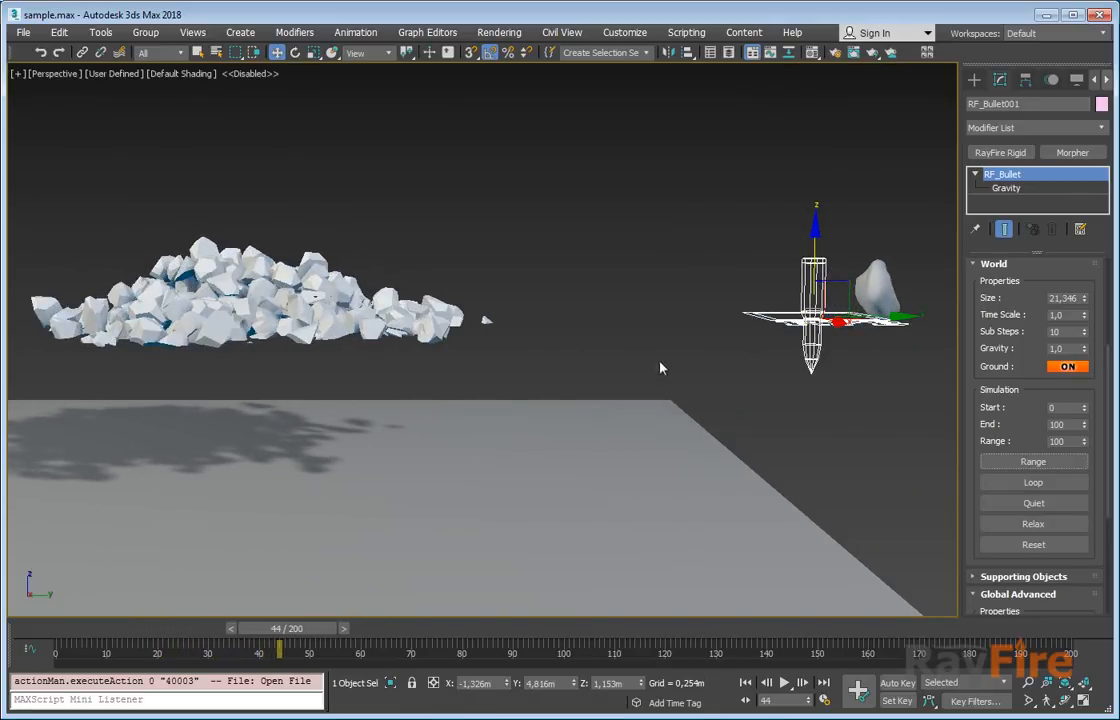
middle_drag(660, 368, 638, 373)
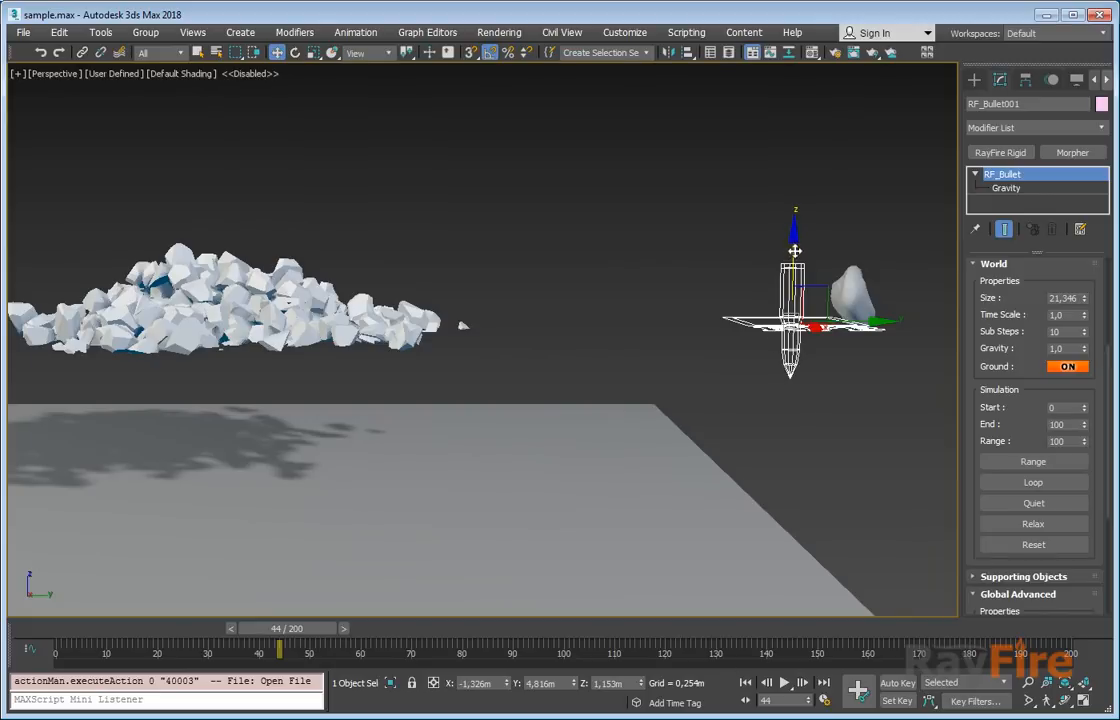
drag(792, 250, 791, 396)
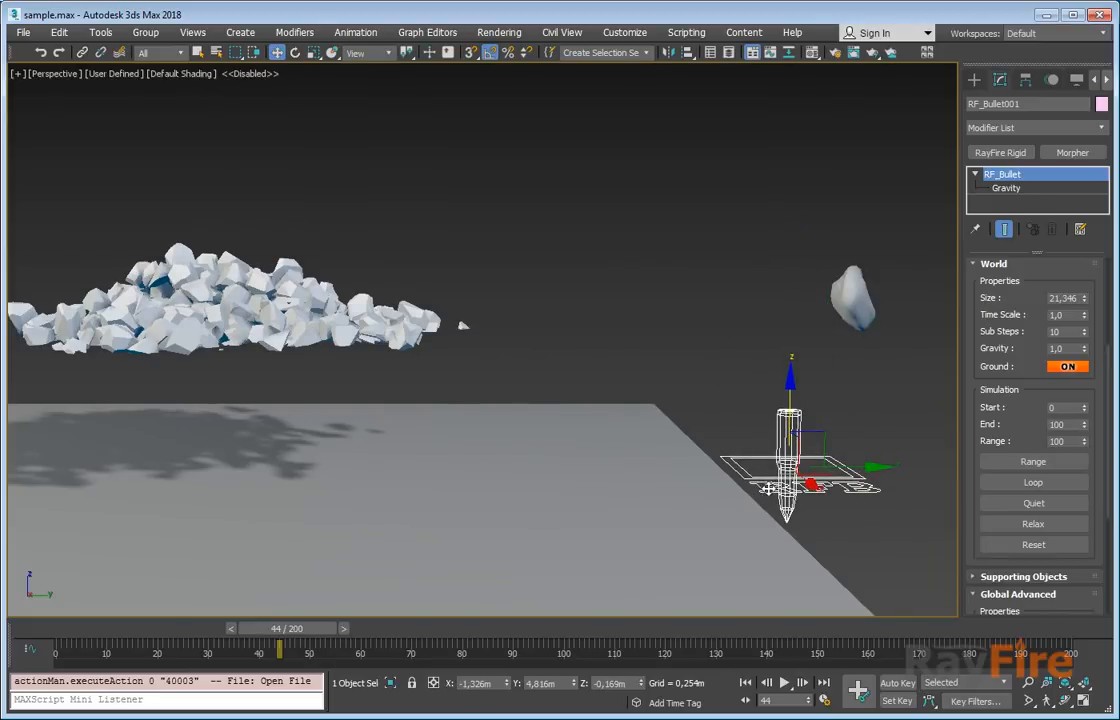
- Set the RF_Bullet helper's Z position to 0 m and reset the simulation to restore the column
right_click(641, 686)
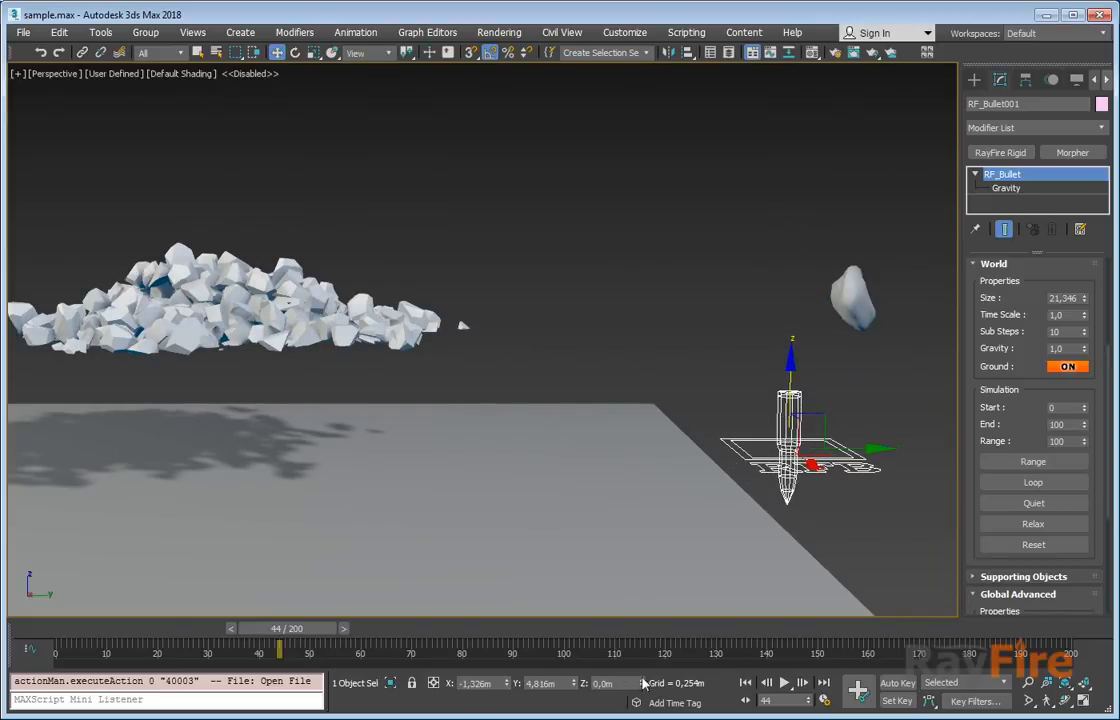
middle_drag(628, 465, 628, 454)
drag(990, 380, 993, 345)
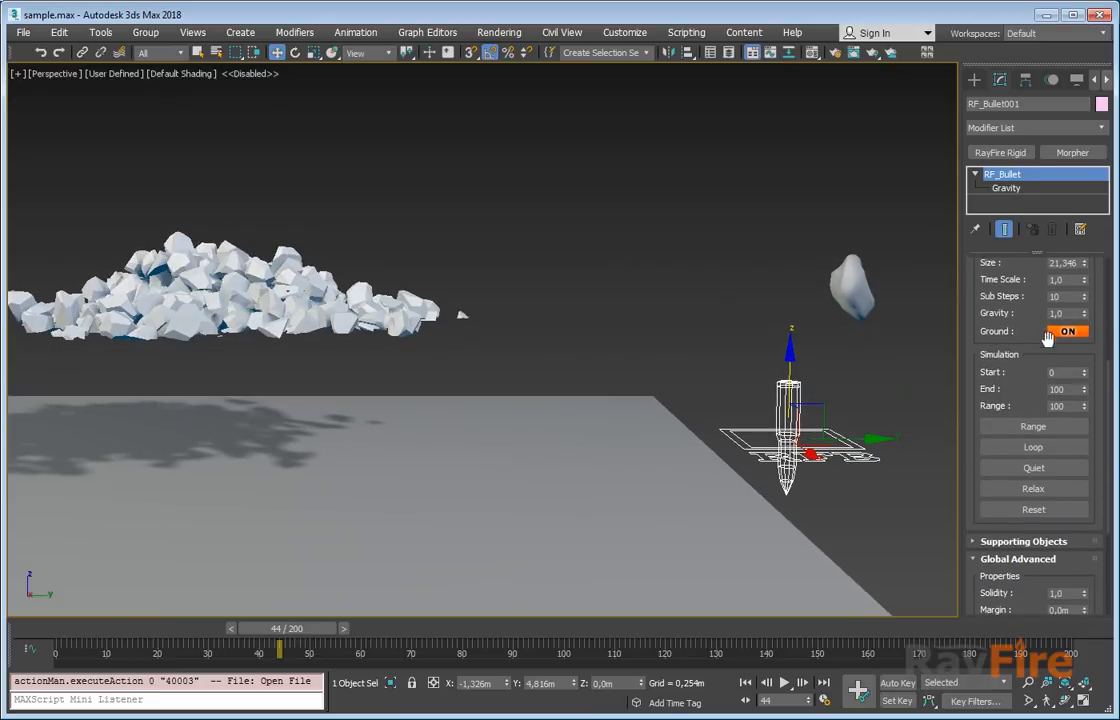
click(1022, 509)
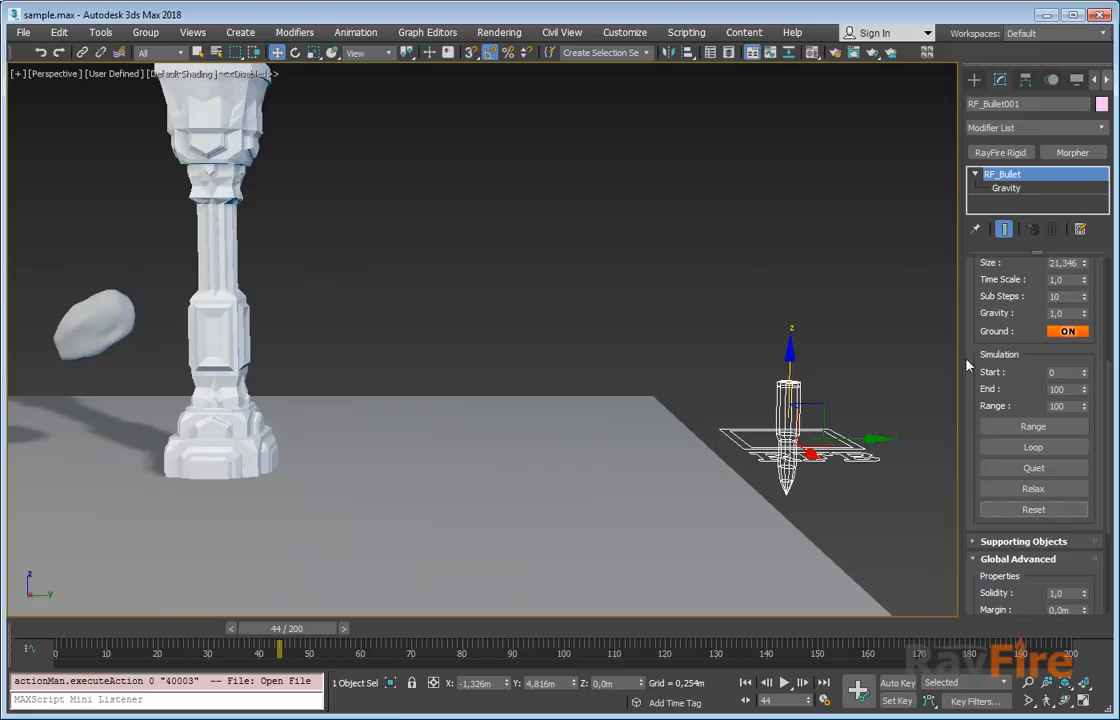
- Set the simulation's start frame to 15 in the RF_Bullet World settings
click(1065, 372)
click(1069, 391)
key(Tab)
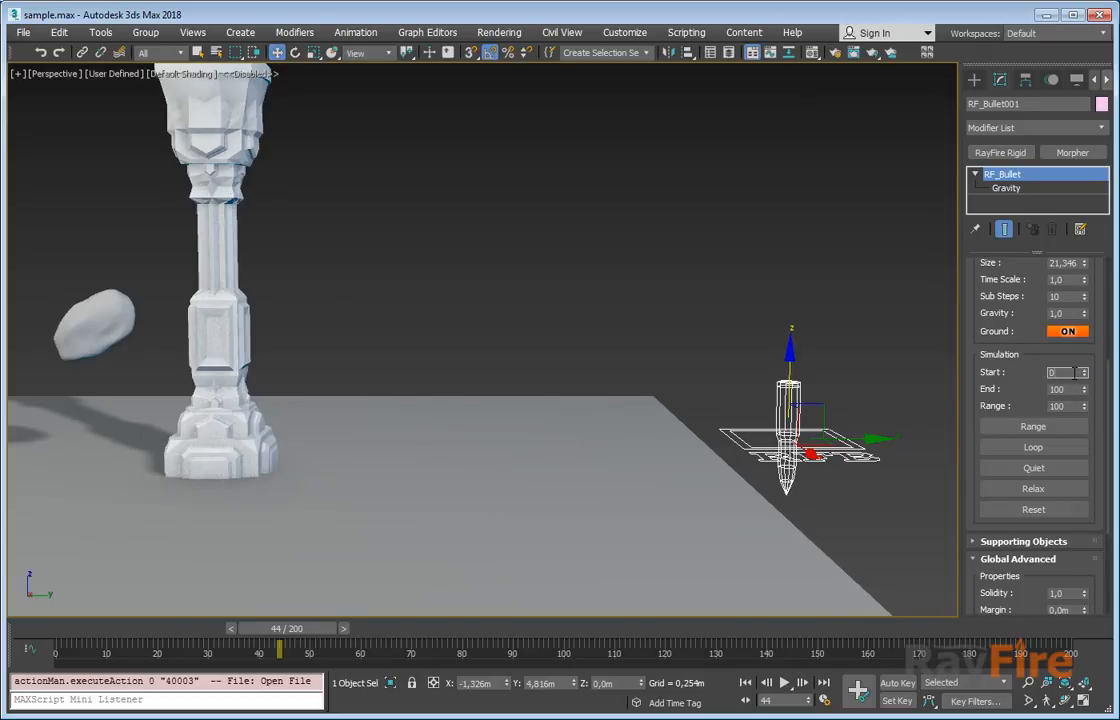
click(1071, 390)
click(1066, 372)
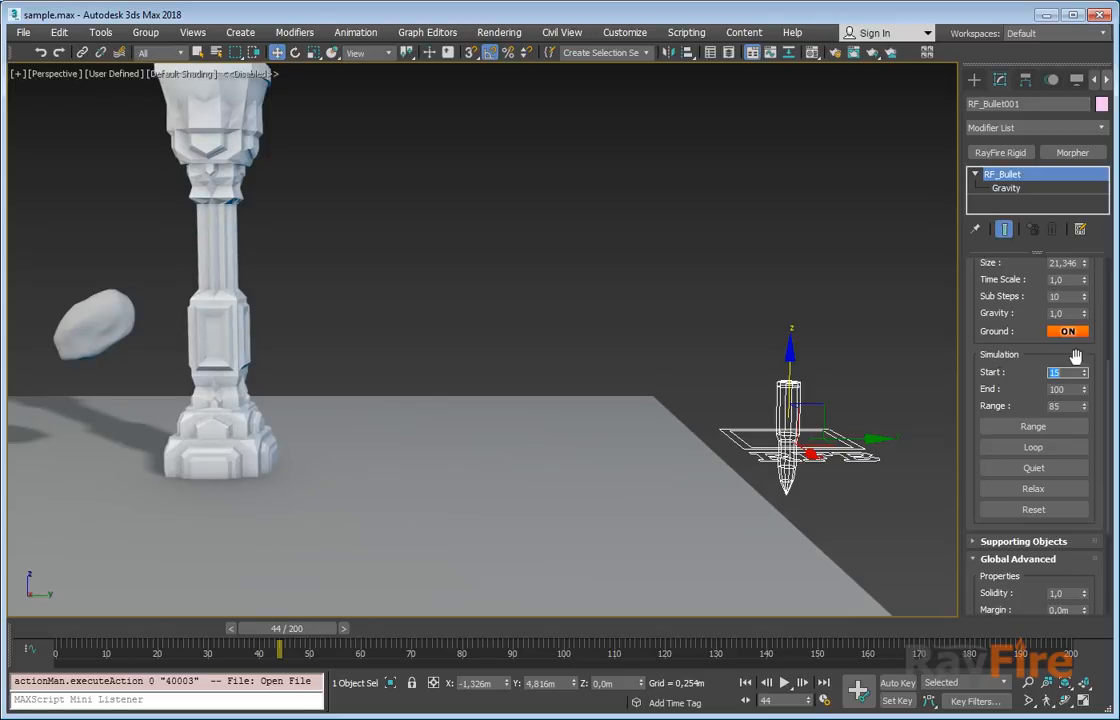
- Try a longer simulation range of 106 frames, ending at frame 121
click(1066, 406)
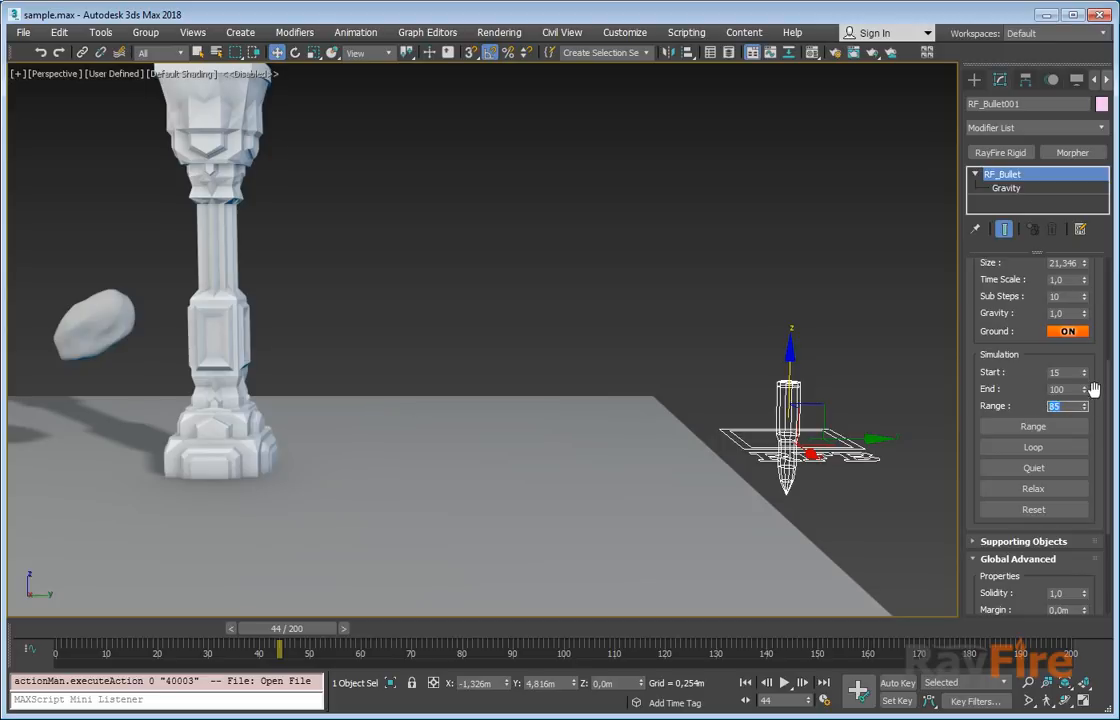
text(121)
key(Return)
drag(1084, 407, 1086, 424)
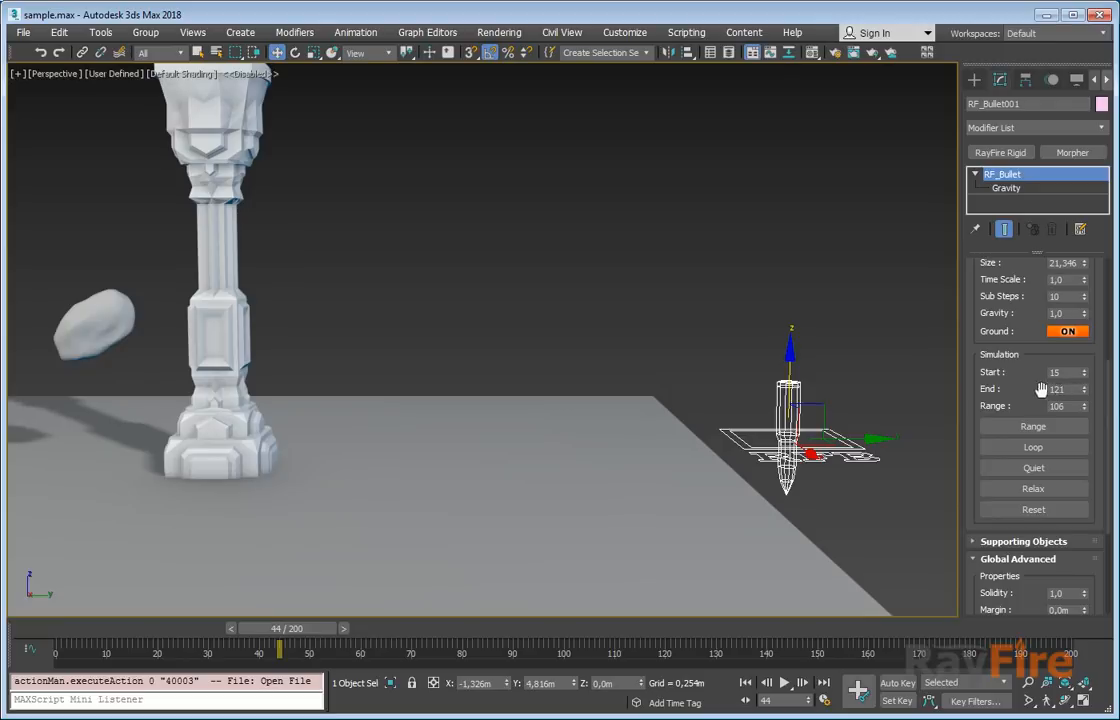
- Set the simulation's end frame to 80
double_click(1068, 388)
text(80)
key(Return)
scroll(1000, 317, down, 2)
scroll(978, 380, up, 2)
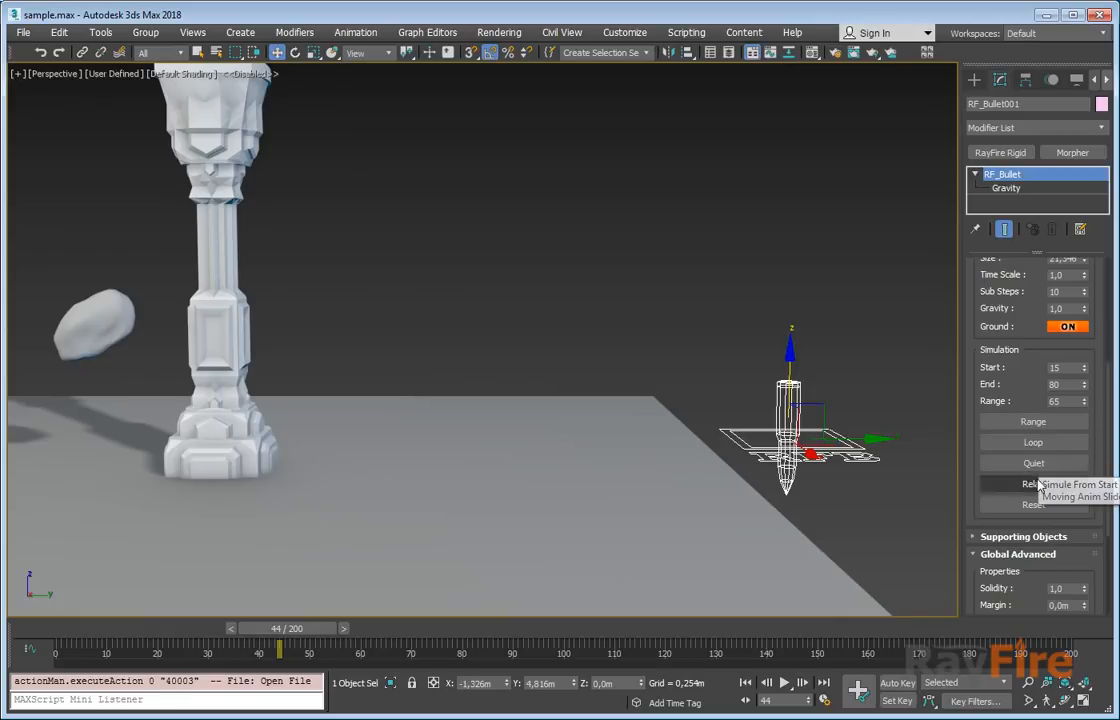
drag(1013, 347, 1015, 370)
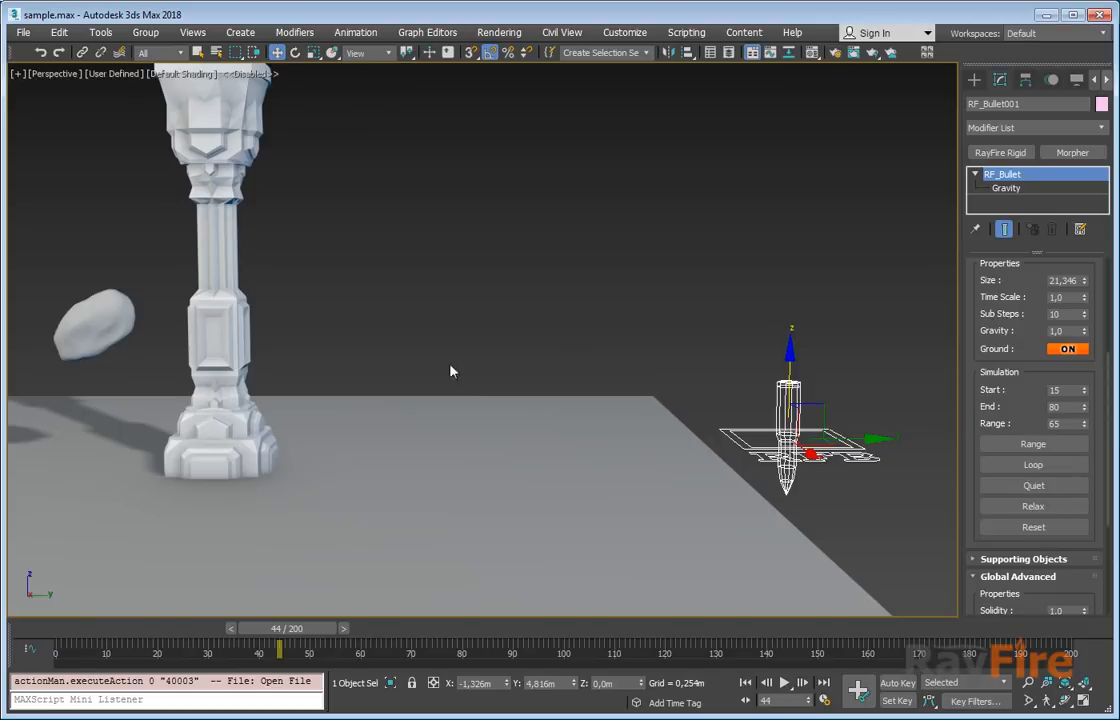
drag(1015, 352, 1013, 374)
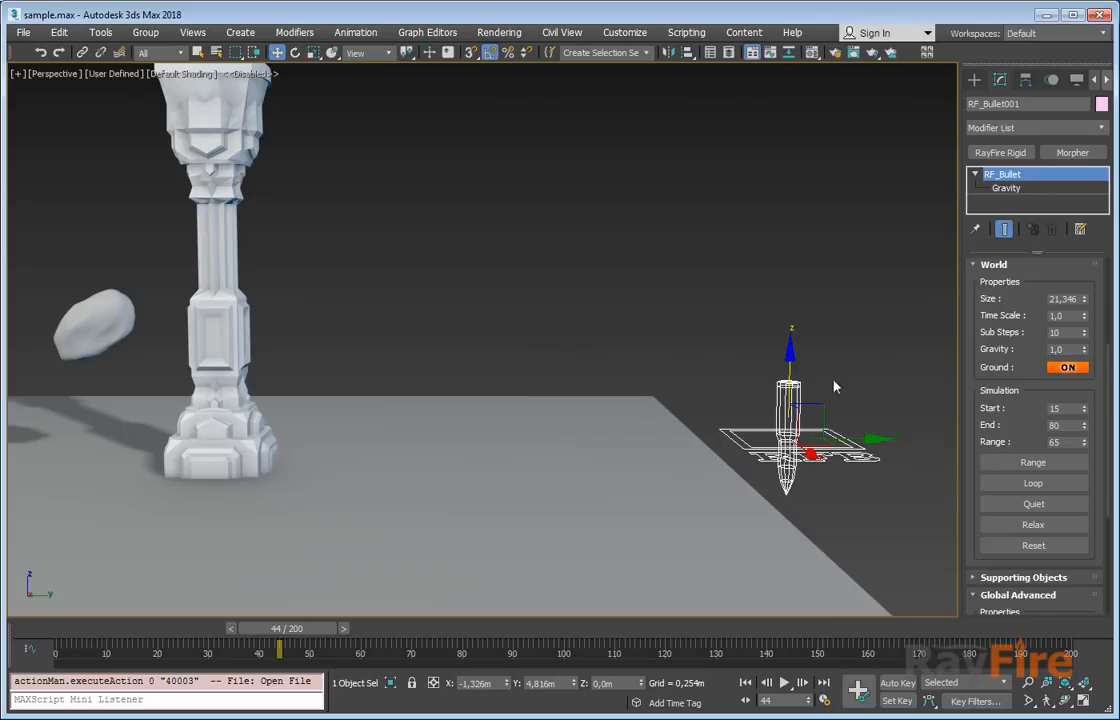
- Run the Range simulation from frame 15 to 80, and scrub the timeline back to frame 17
click(1031, 464)
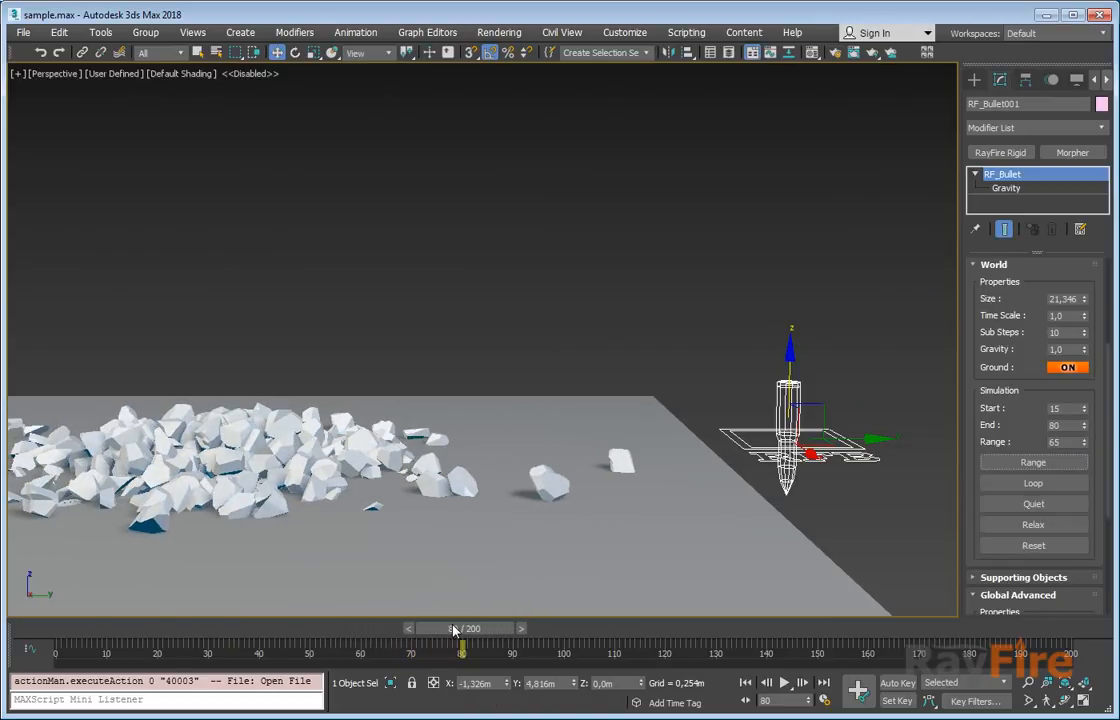
drag(486, 631, 190, 610)
middle_drag(218, 143, 290, 195)
- Inspect the column's and sphere's RayFire Rigid settings, and scrub to frame 27 to examine the sphere's impact on the column
click(316, 232)
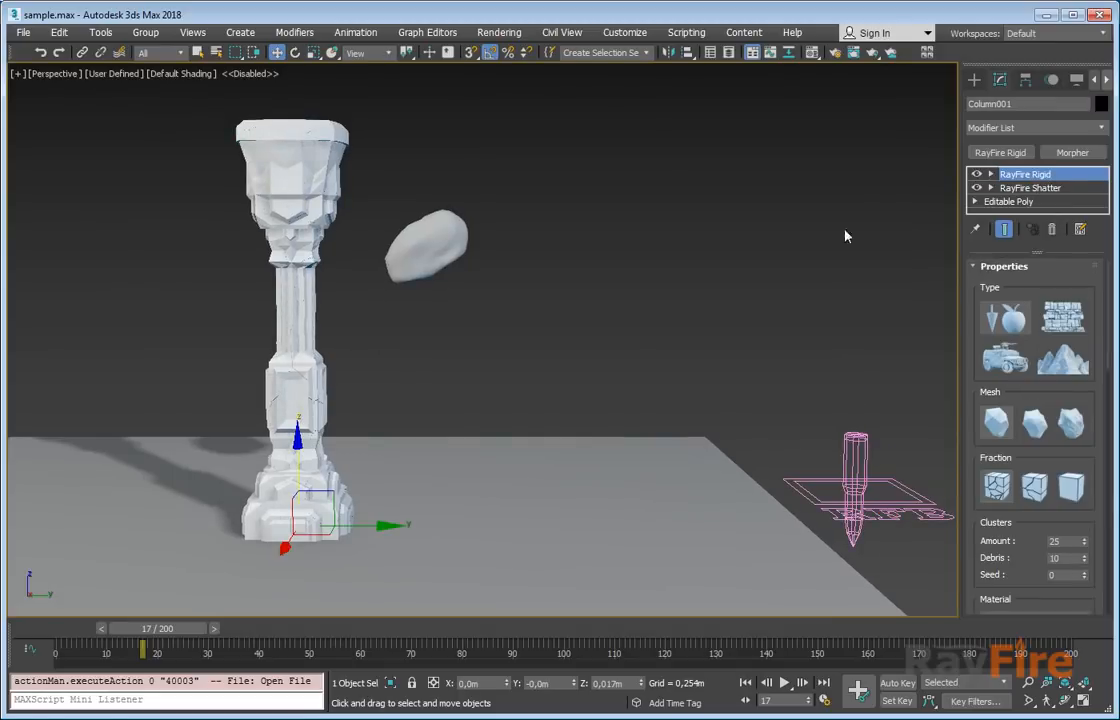
click(409, 243)
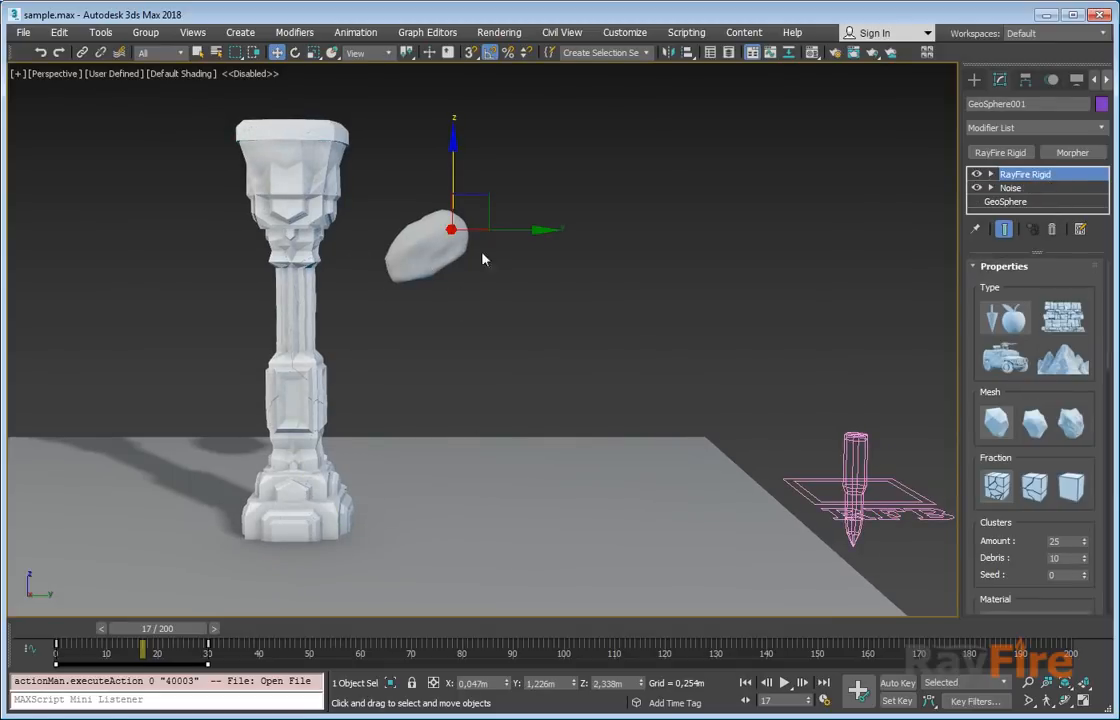
mouse_move(158, 636)
mouse_down()
mouse_move(75, 636)
mouse_move(225, 636)
mouse_move(158, 636)
mouse_up()
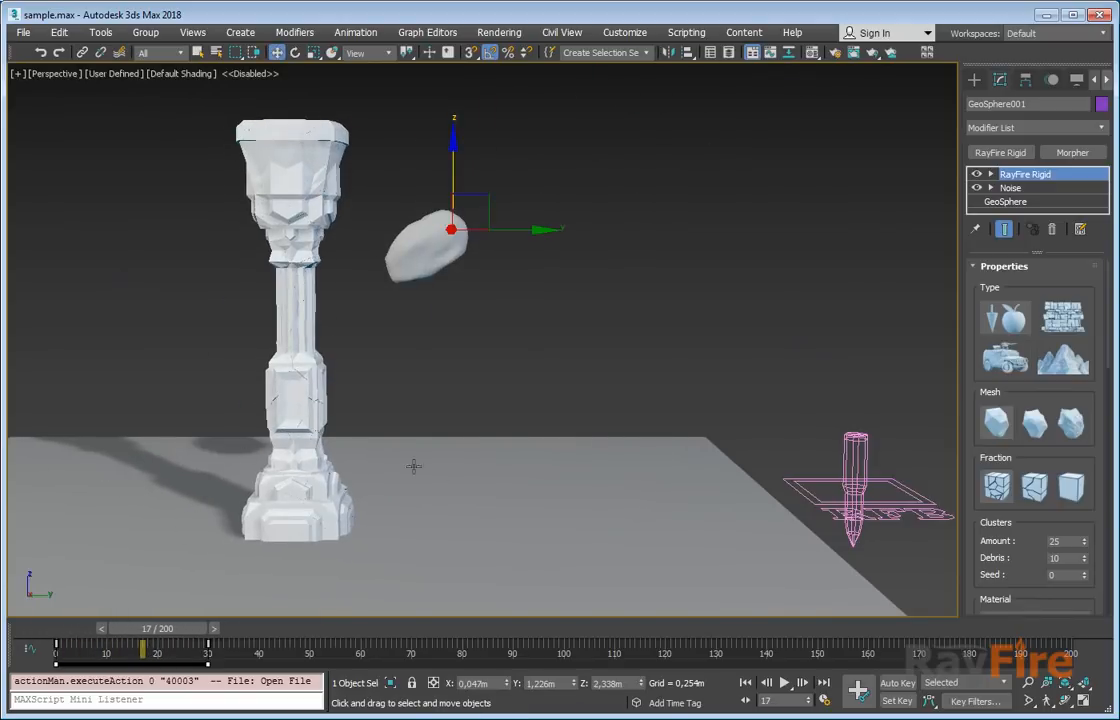
click(977, 175)
drag(157, 628, 218, 629)
key(w)
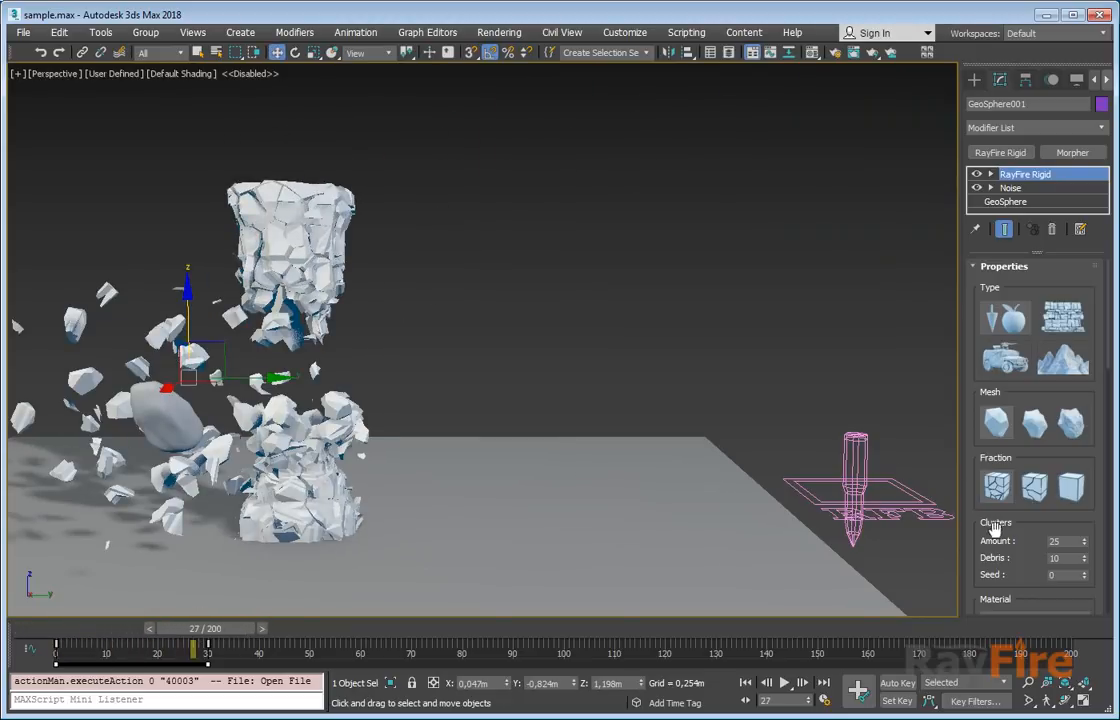
- Select the RF_Bullet helper, set its Sub Steps to 4 and start the Loop simulation
click(856, 439)
scroll(1018, 398, down, 1)
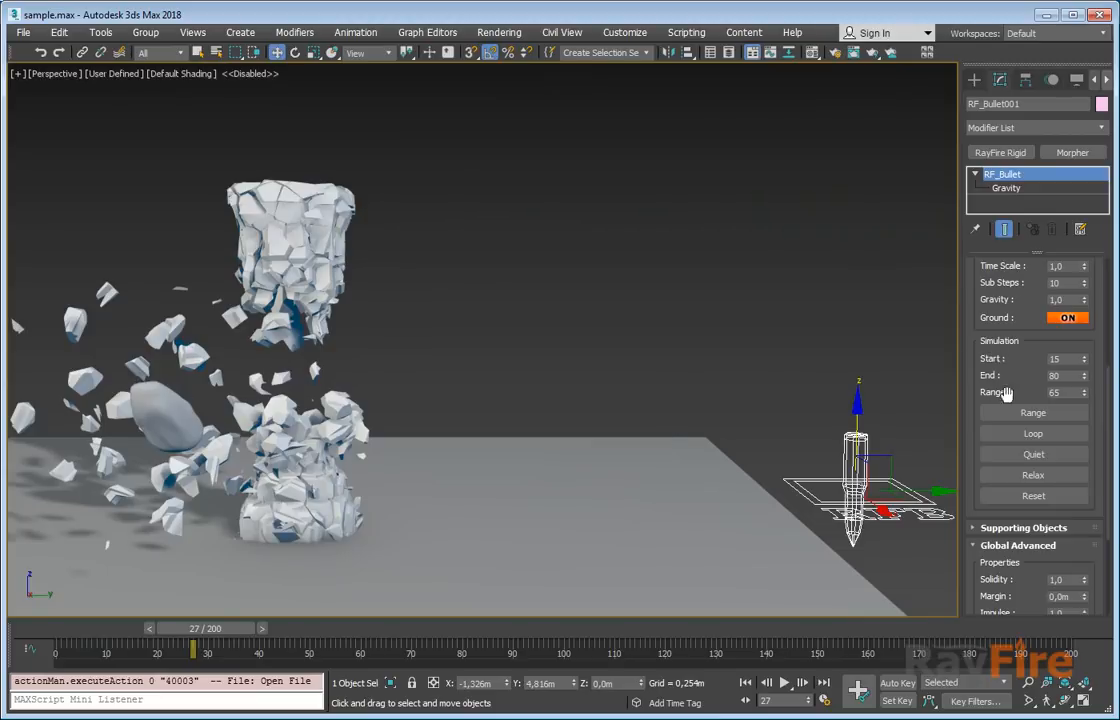
scroll(1007, 393, up, 1)
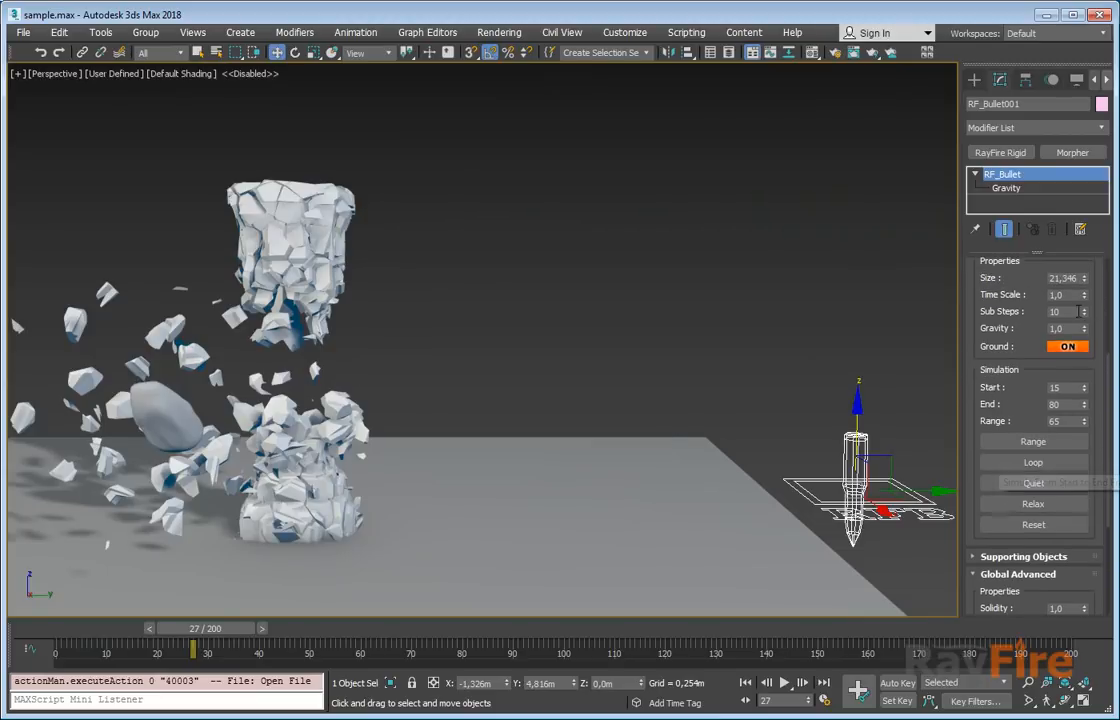
double_click(1078, 311)
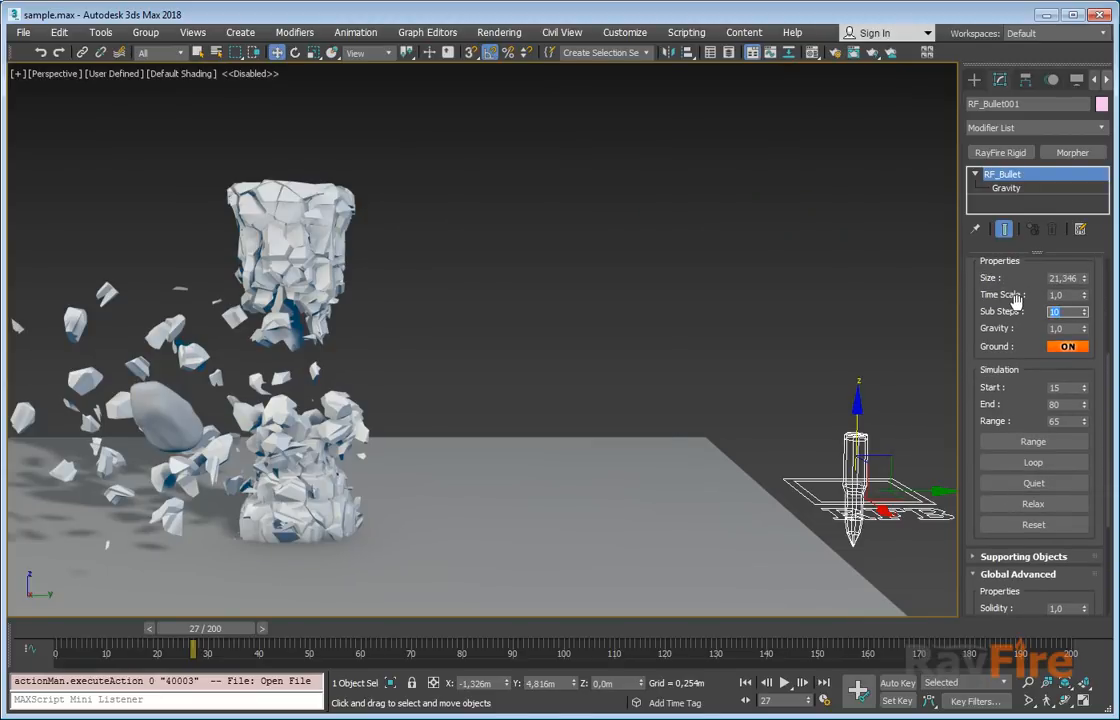
text(4)
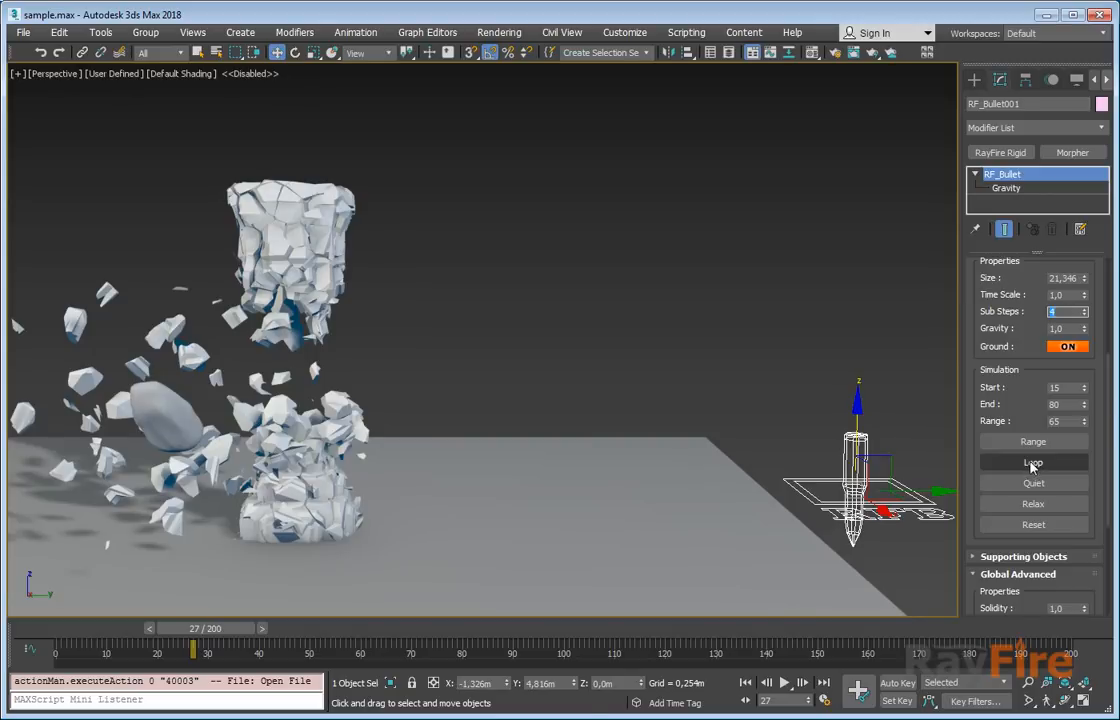
click(1025, 462)
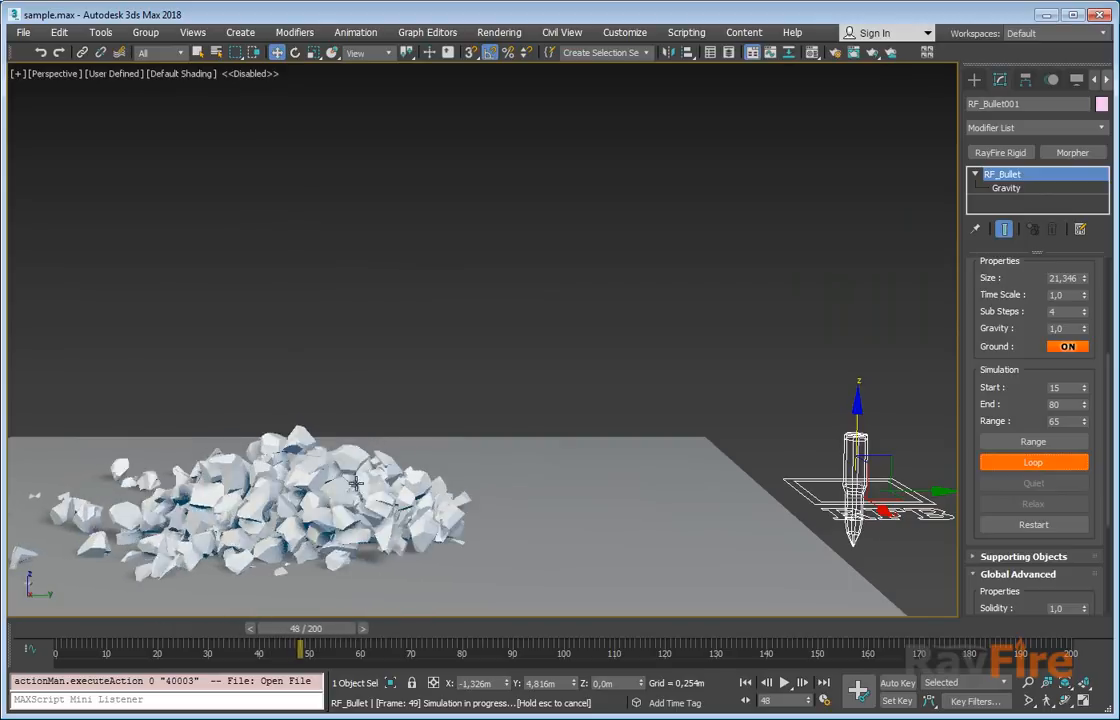
- Try the running Loop simulation with the world Gravity set to 0
middle_drag(424, 457, 564, 414)
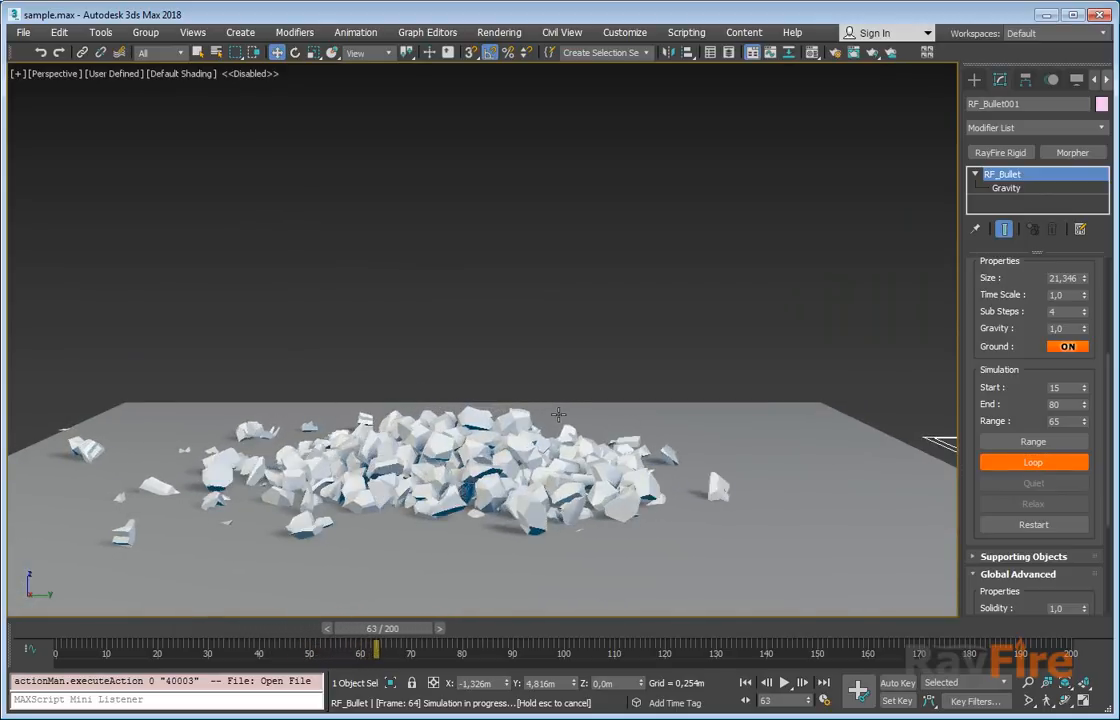
alt+middle_drag(558, 412, 556, 433)
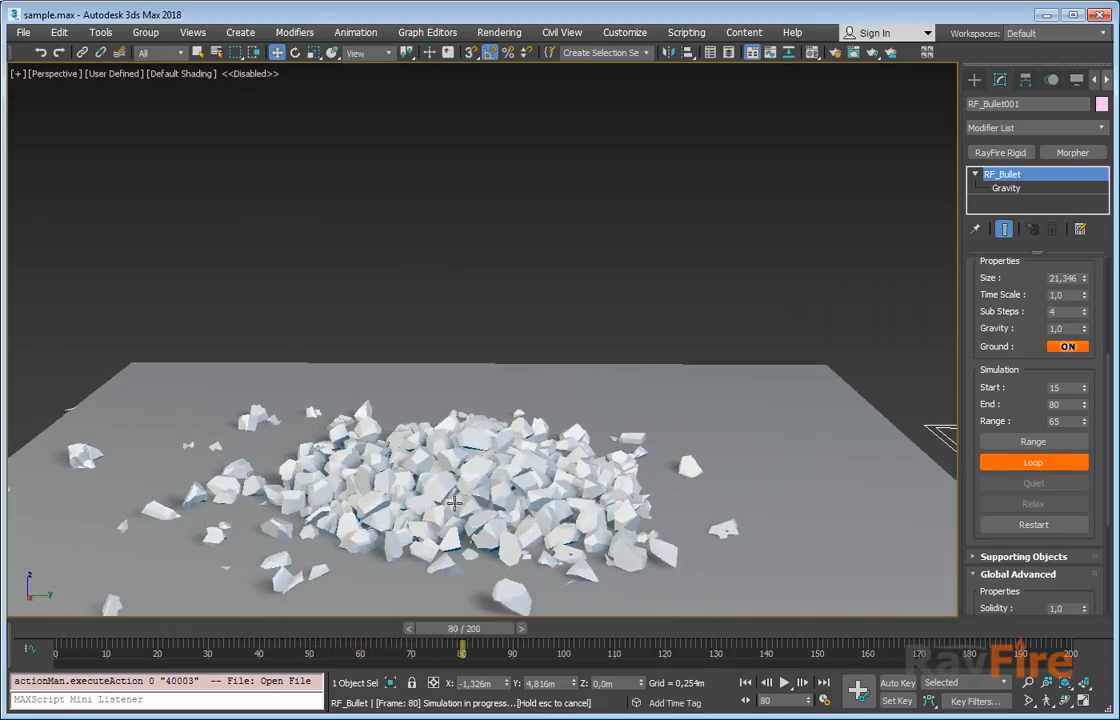
middle_drag(484, 455, 480, 445)
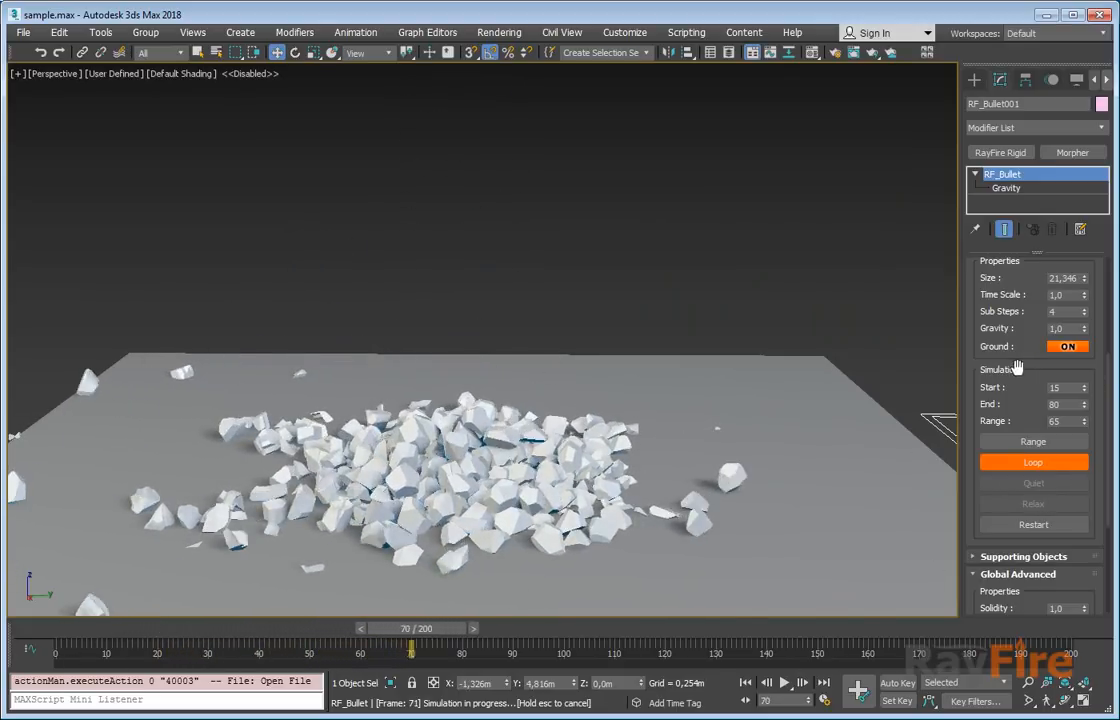
scroll(1081, 389, up, 1)
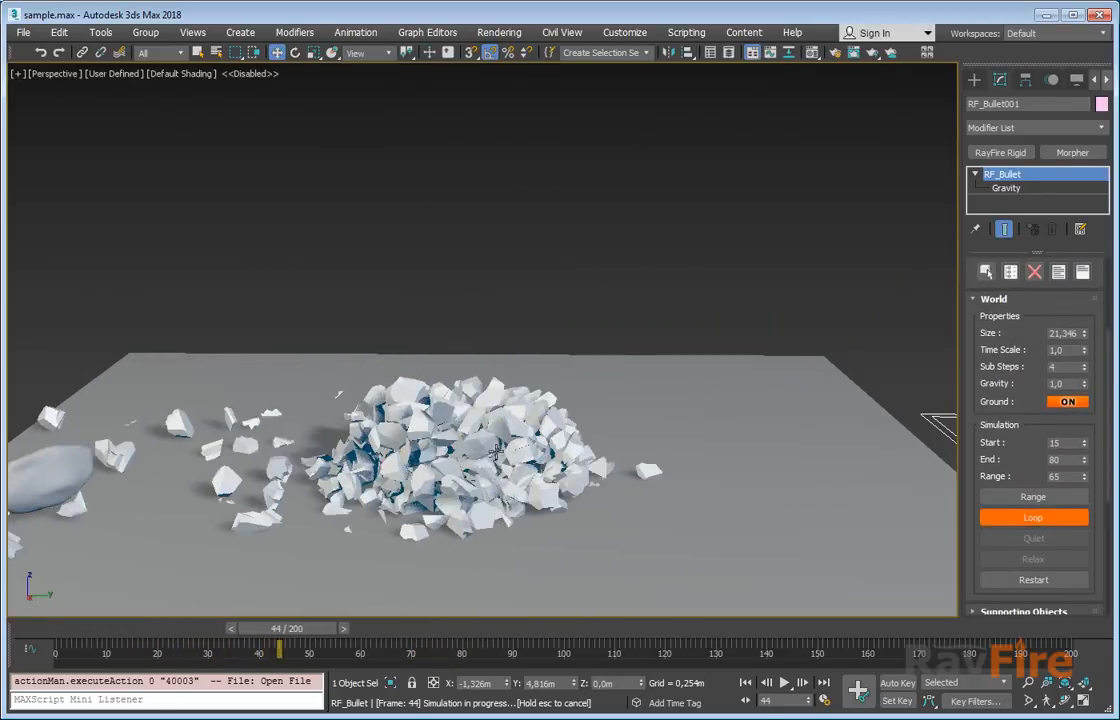
right_click(1084, 384)
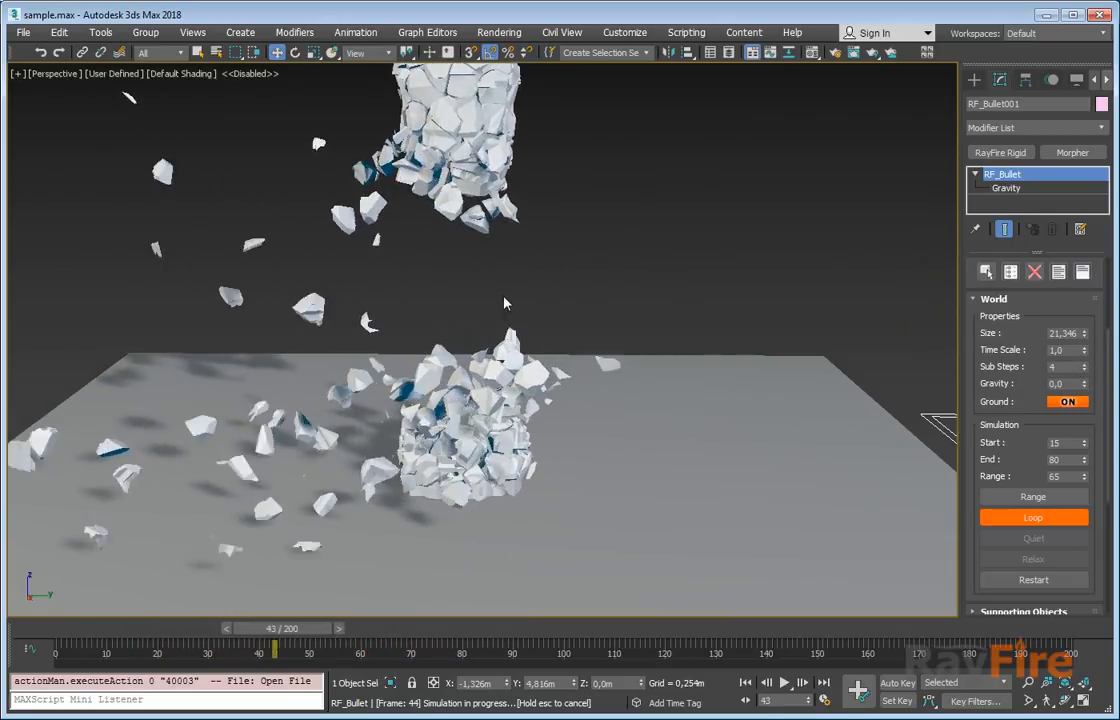
- Select the column and examine its RayFire Rigid cluster, material, activation and demolition settings while the loop runs
click(476, 410)
scroll(1017, 472, down, 5)
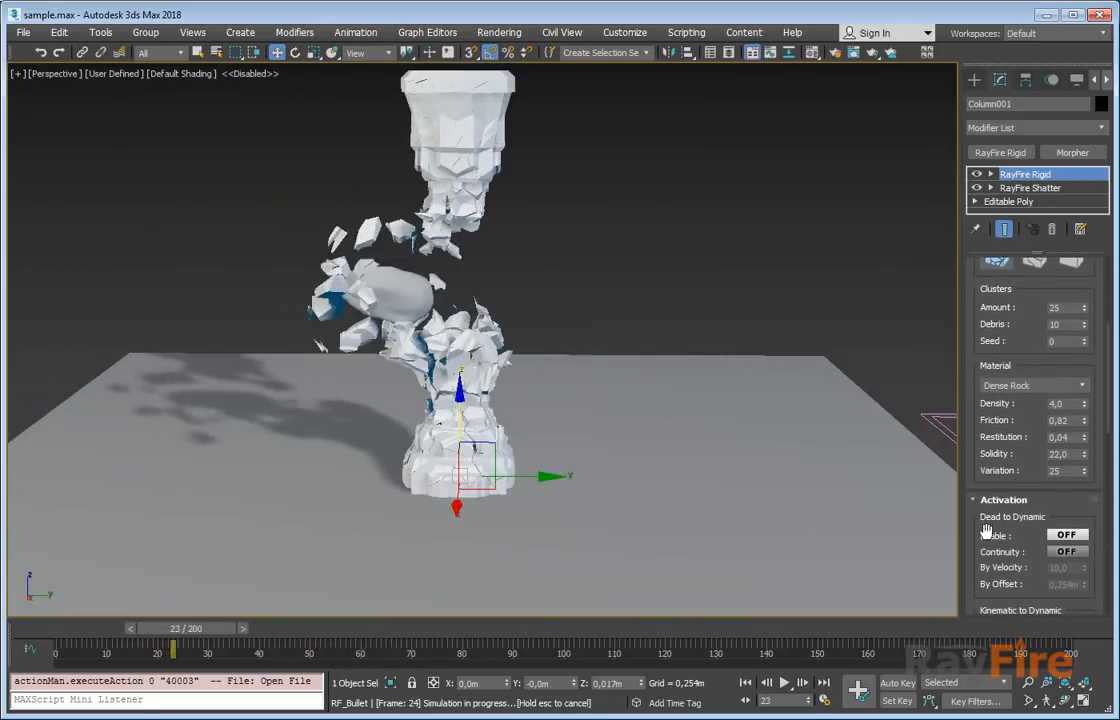
scroll(975, 430, down, 3)
scroll(982, 472, down, 3)
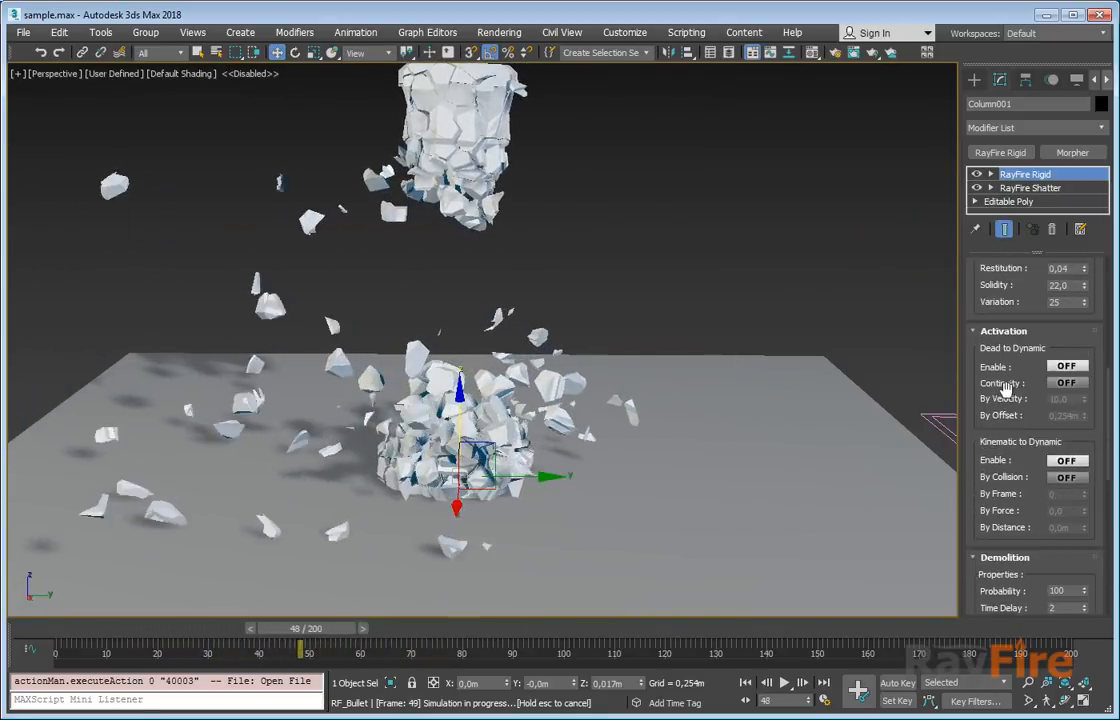
scroll(1005, 465, down, 5)
scroll(1000, 480, up, 8)
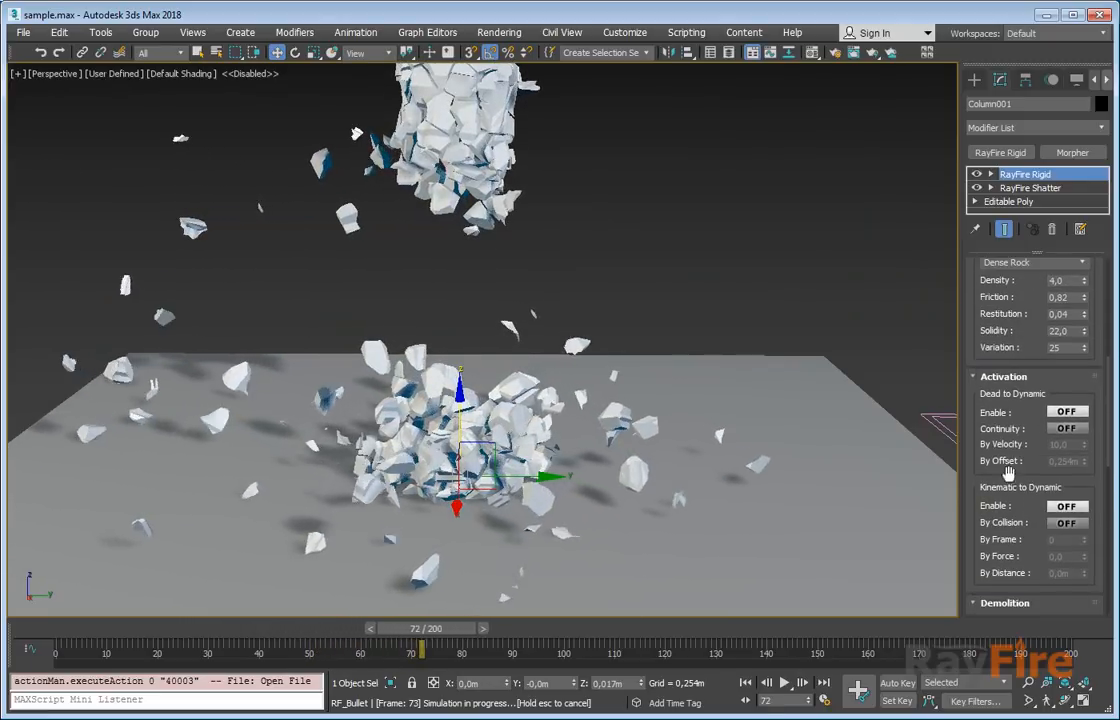
scroll(985, 560, up, 10)
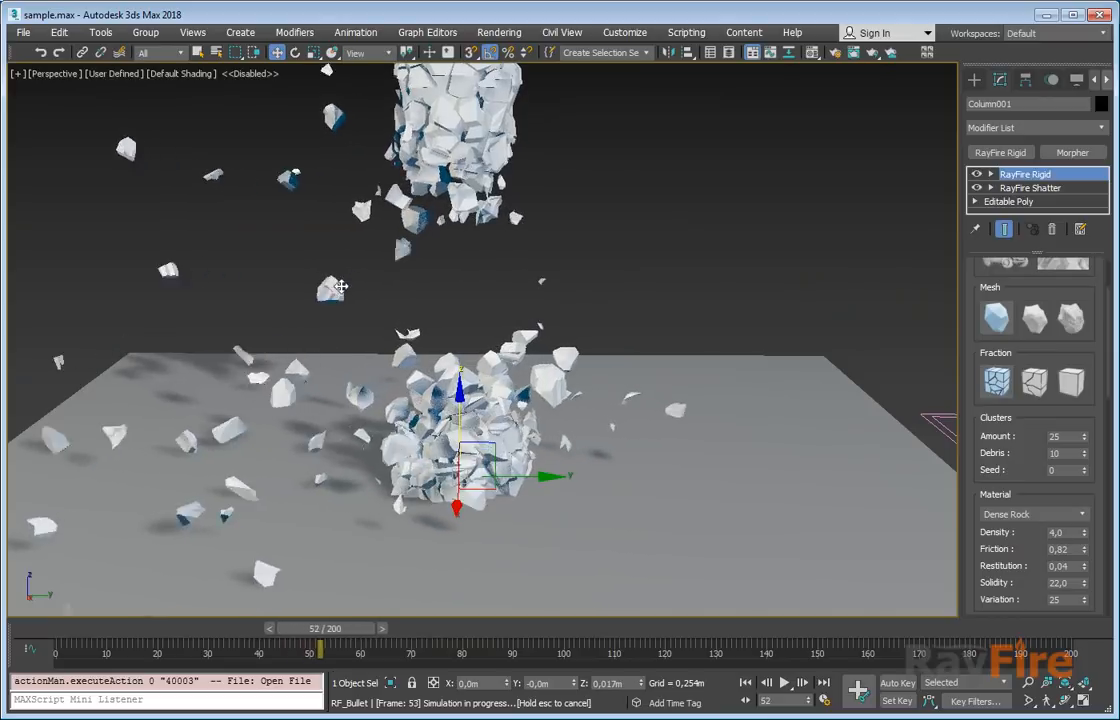
- Reselect the RF_Bullet helper, restore its Gravity to 1.0 and stop the Loop simulation
middle_drag(900, 368, 750, 359)
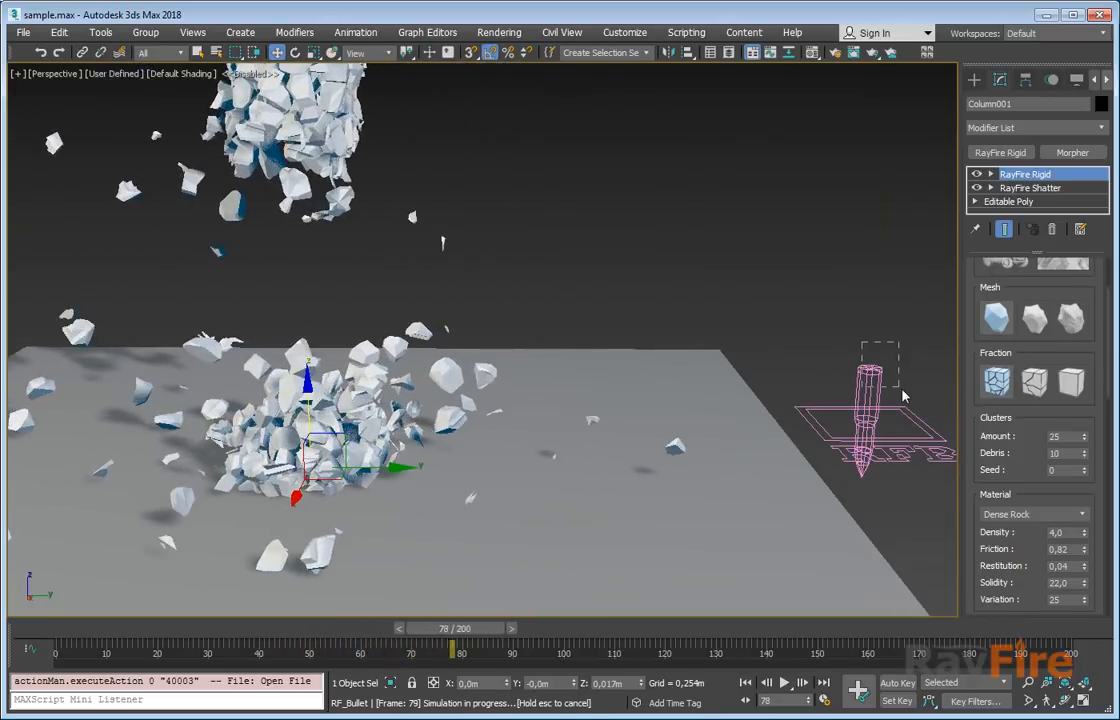
click(870, 380)
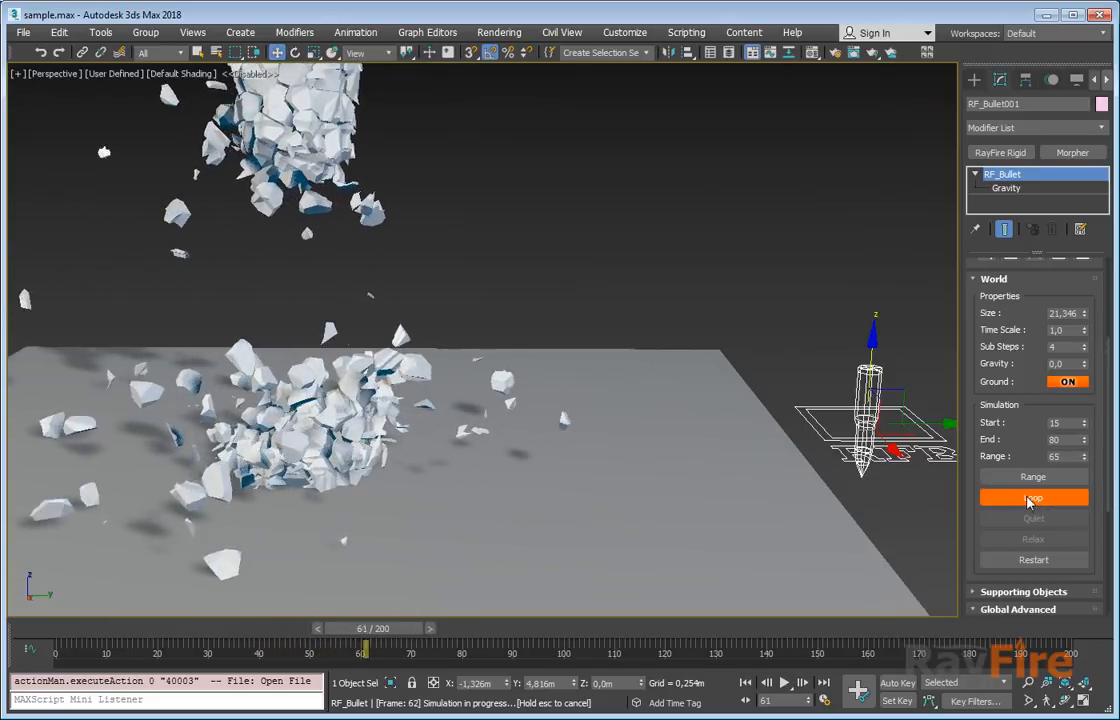
scroll(1000, 430, down, 3)
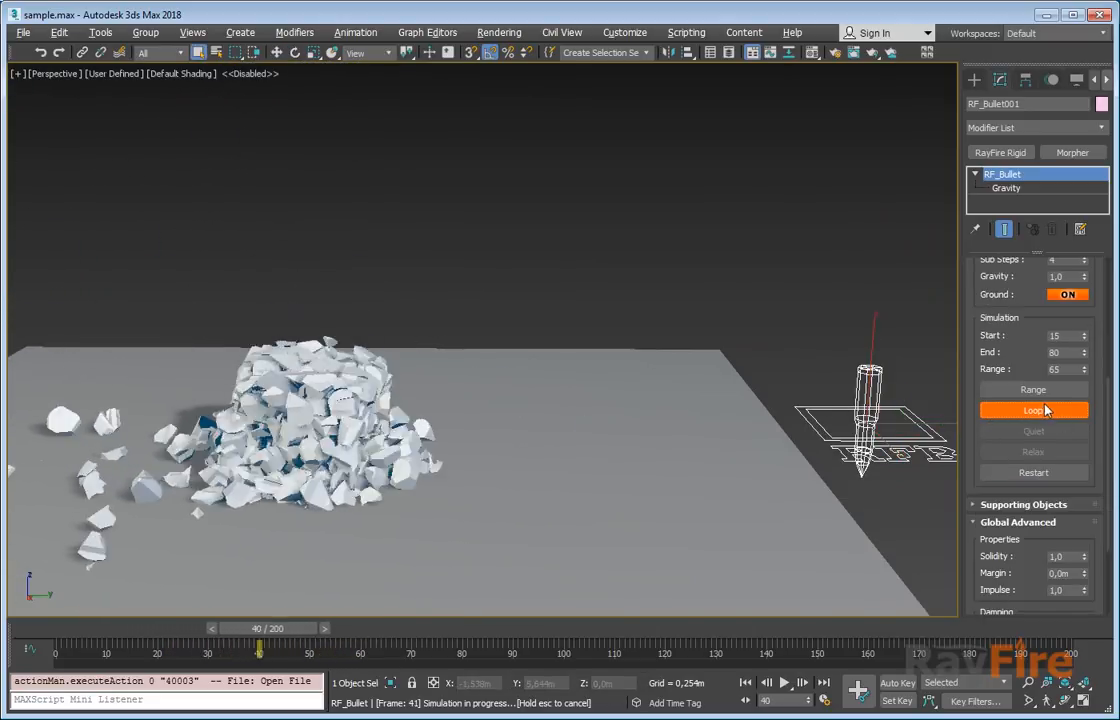
click(1040, 410)
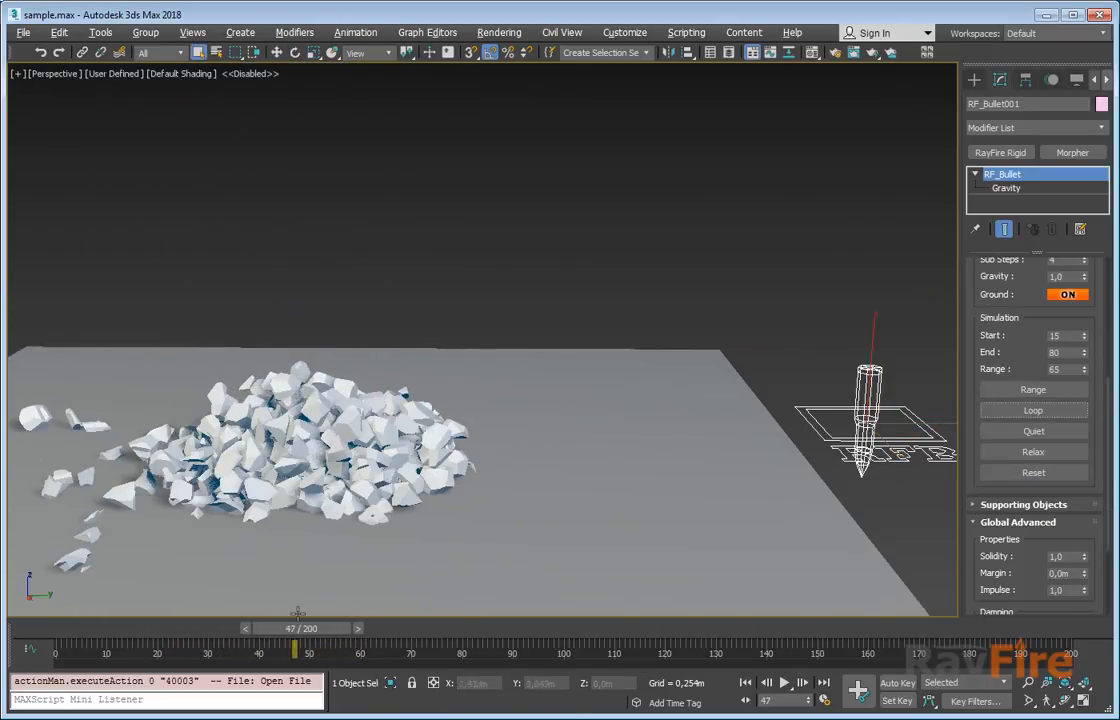
- Scrub the timeline to frame 29 and start the Loop simulation again
drag(320, 633, 341, 638)
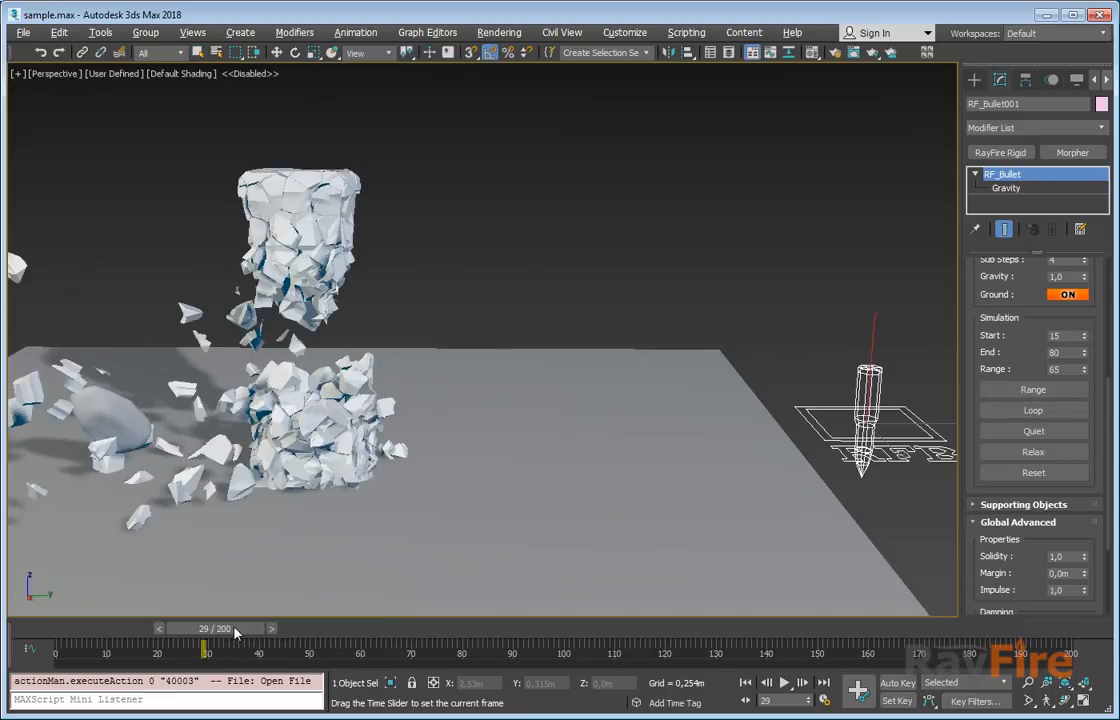
click(1022, 411)
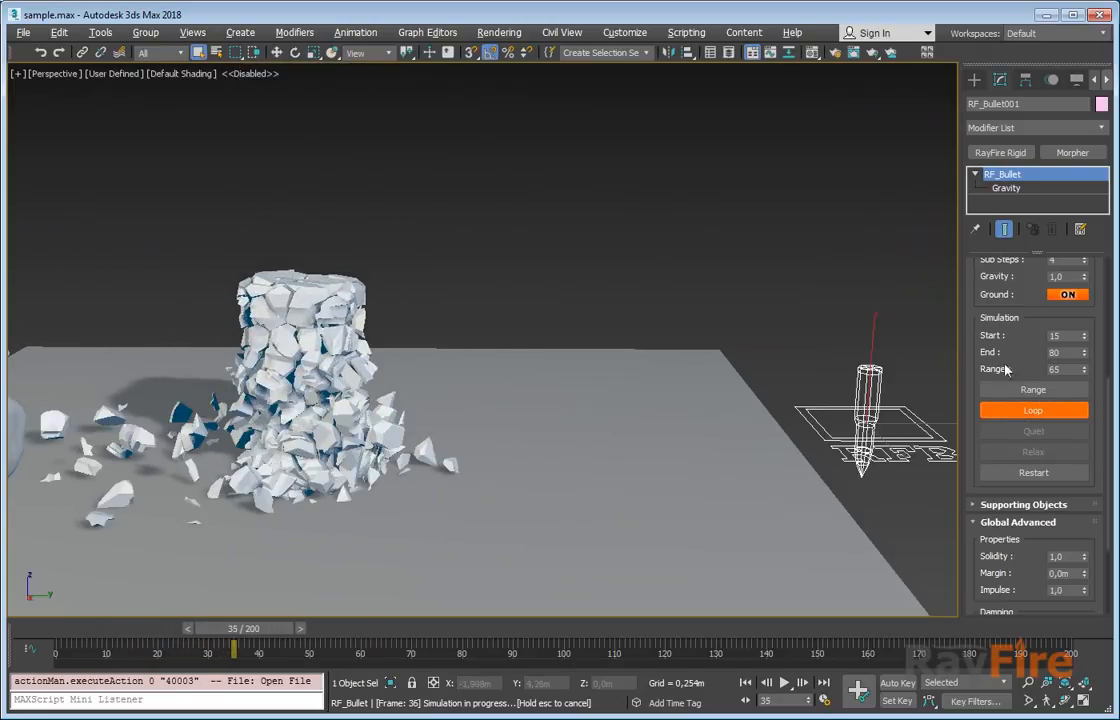
- Run the Range simulation through to frame 80 and scrub the timeline back to frame 18
click(1034, 390)
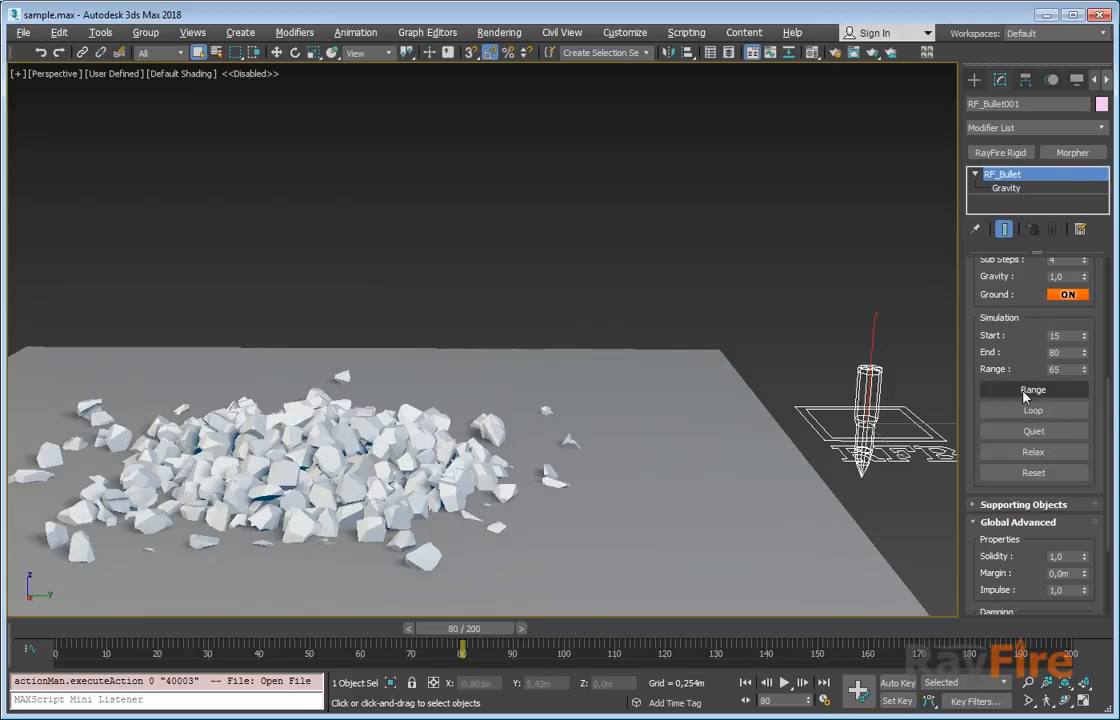
drag(497, 611, 212, 603)
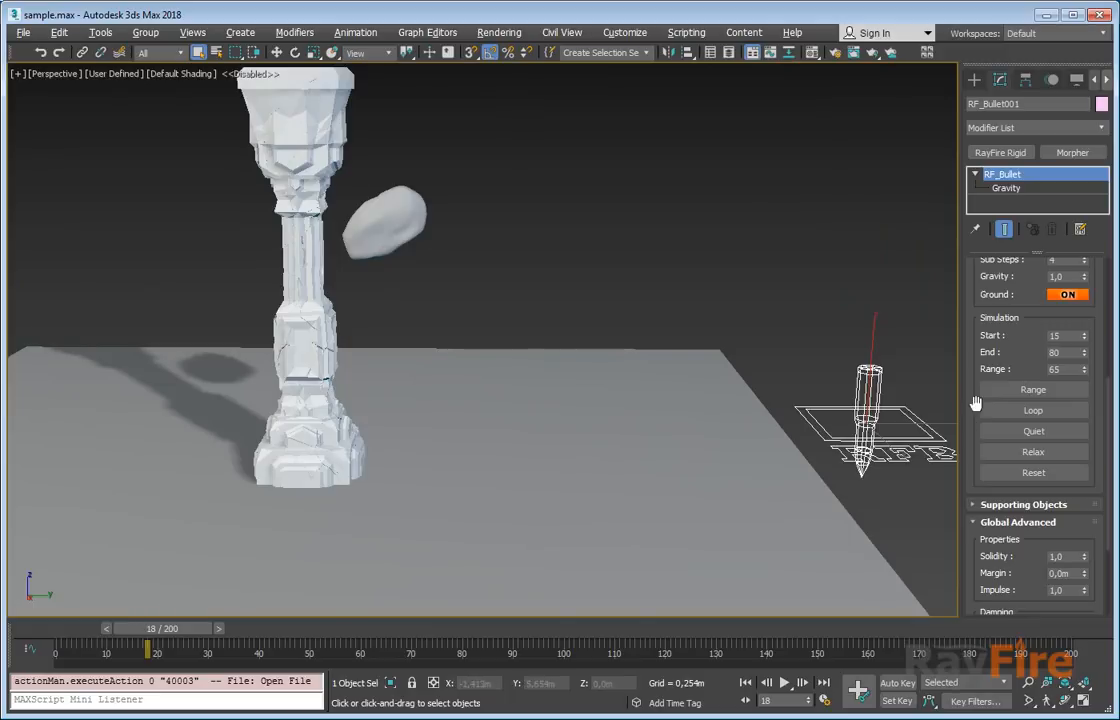
- Expand the helper's Supporting Objects settings and examine them along with its Global Advanced properties, damping and sleeping values
drag(1022, 323, 995, 310)
click(1012, 493)
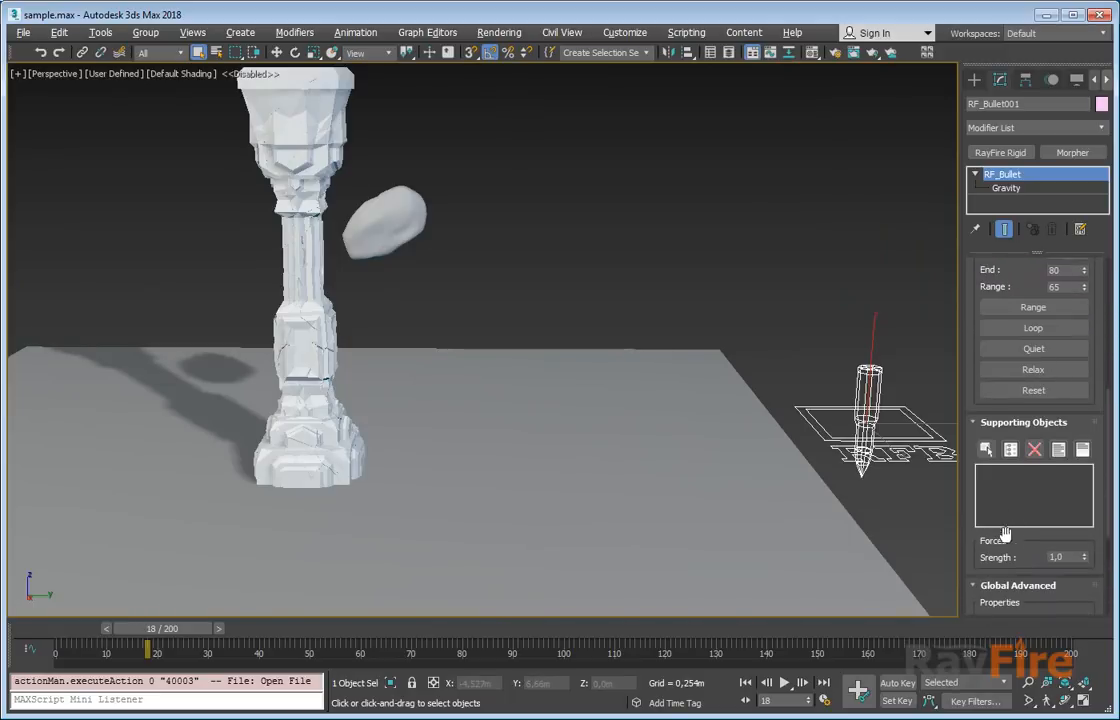
scroll(1012, 518, down, 2)
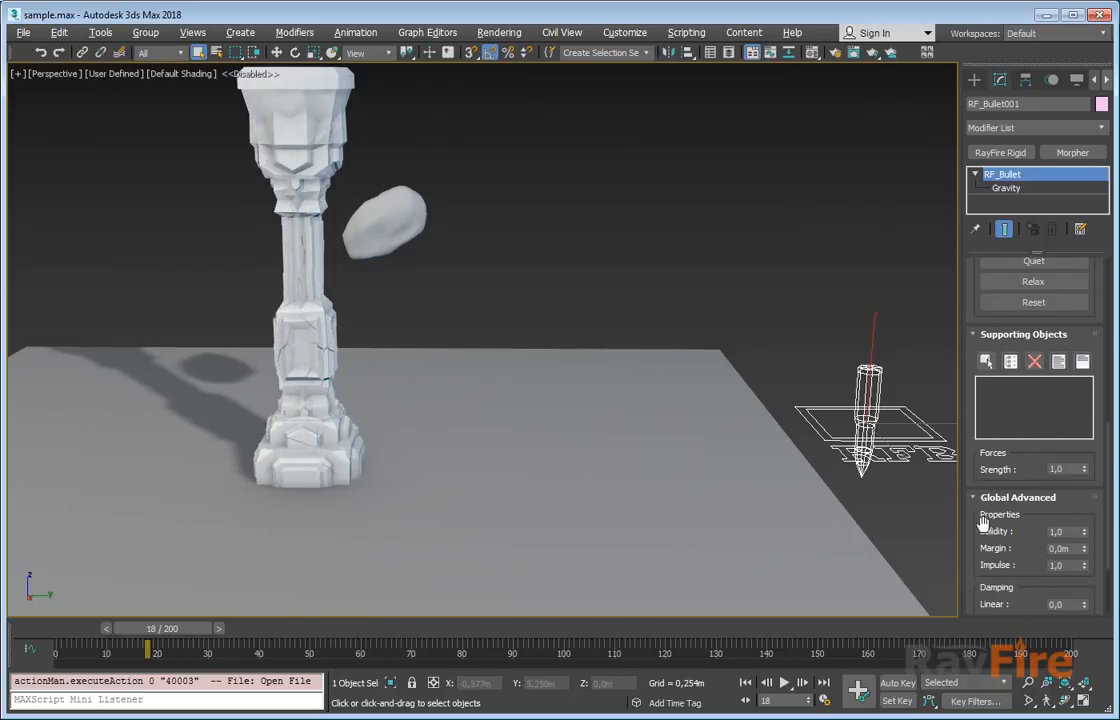
drag(983, 522, 1058, 398)
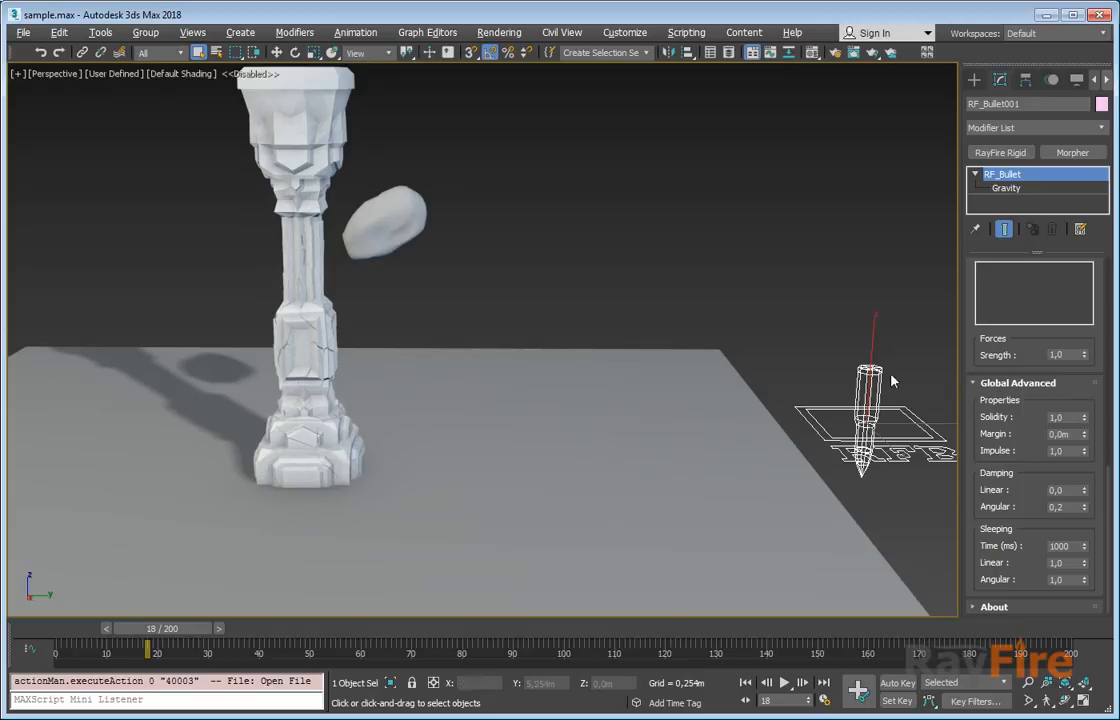
- Select the sphere, expand its RayFire Rigid Advanced settings and compare them with the RF_Bullet helper's Global Advanced properties
click(418, 228)
scroll(997, 448, down, 10)
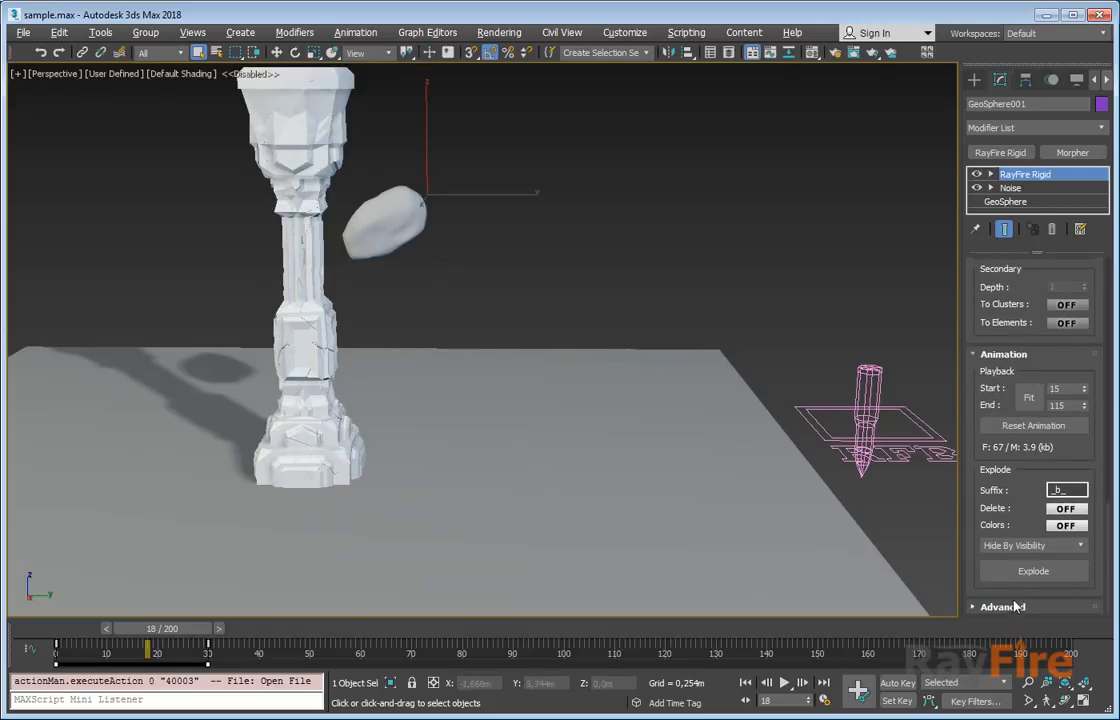
click(1000, 607)
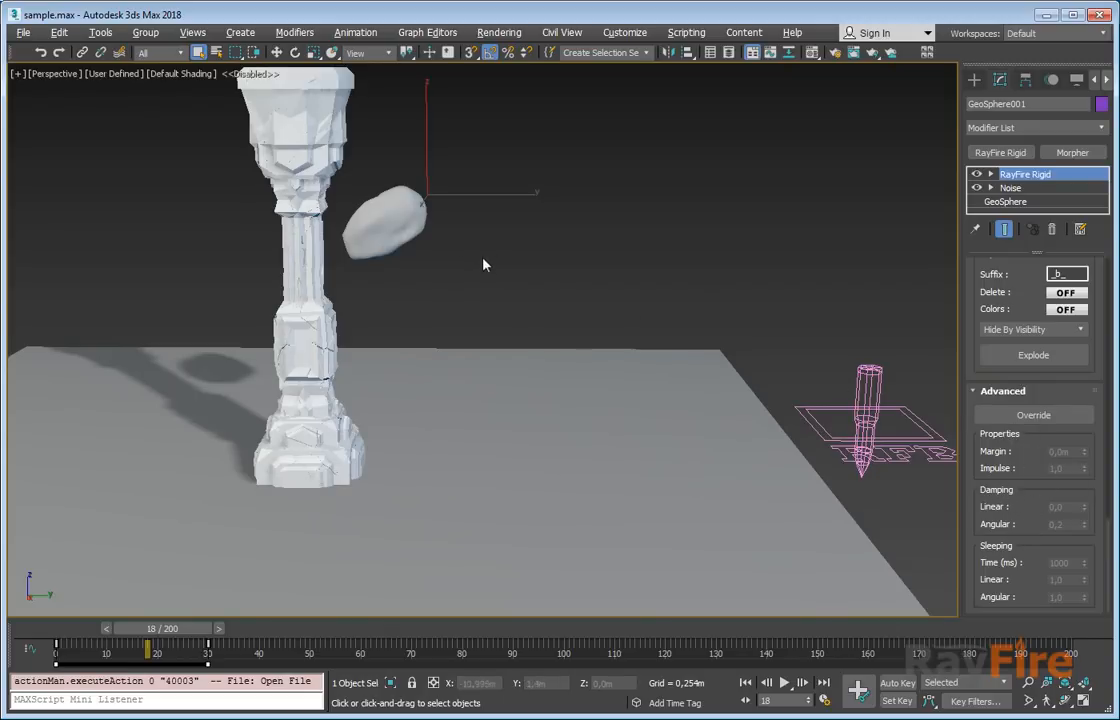
click(878, 367)
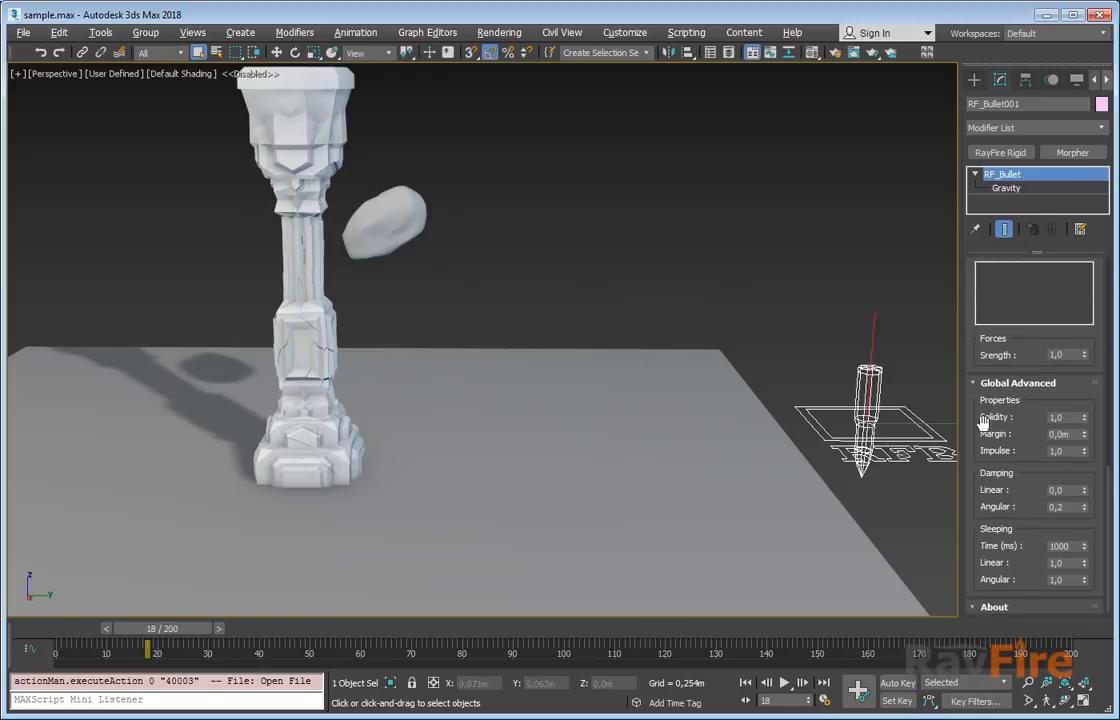
- Try the Advanced Override on the sphere's RayFire Rigid modifier, turn it off again and collapse the Advanced settings
click(395, 221)
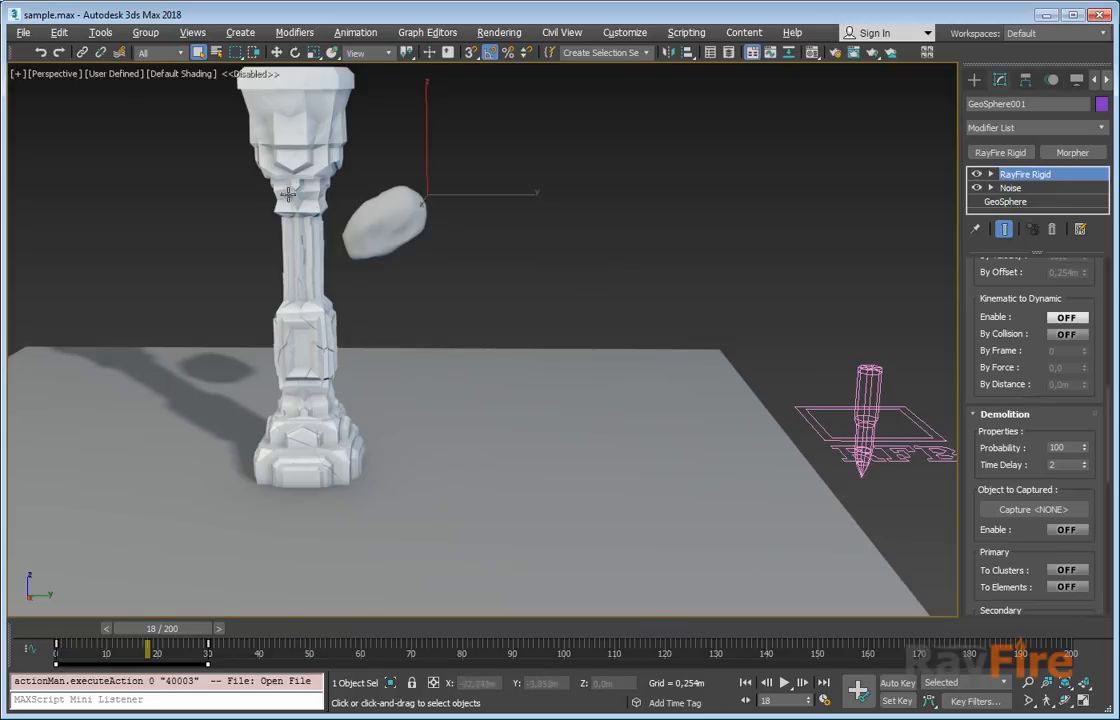
scroll(1020, 460, down, 10)
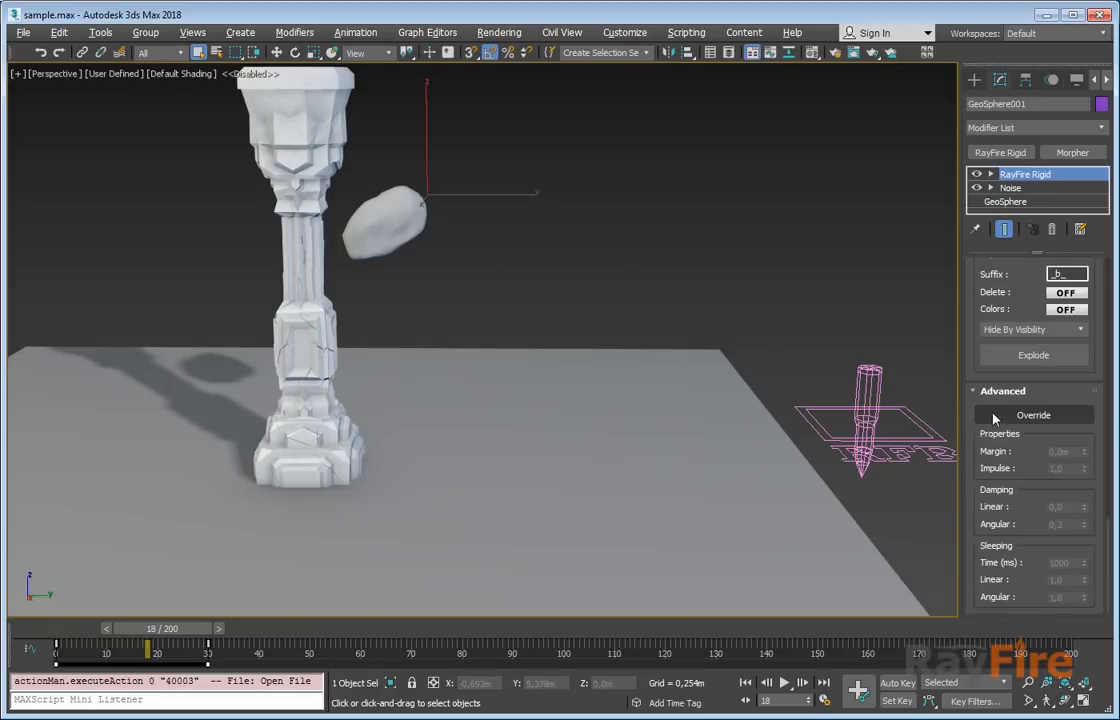
click(1033, 416)
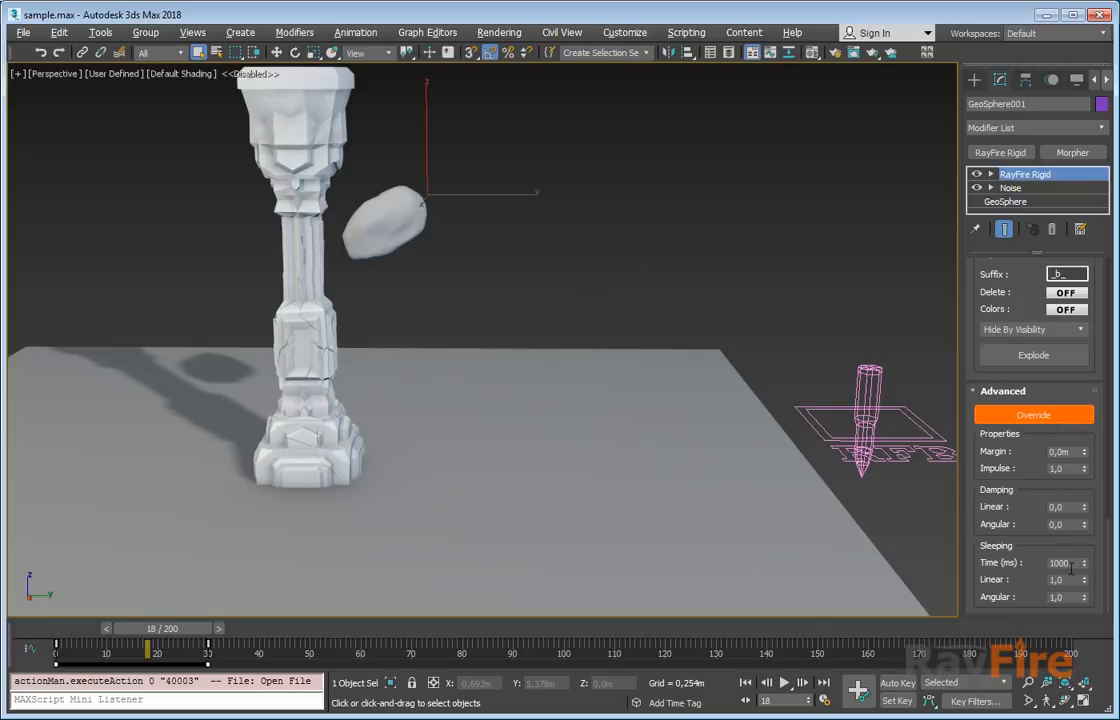
click(1030, 418)
click(1003, 391)
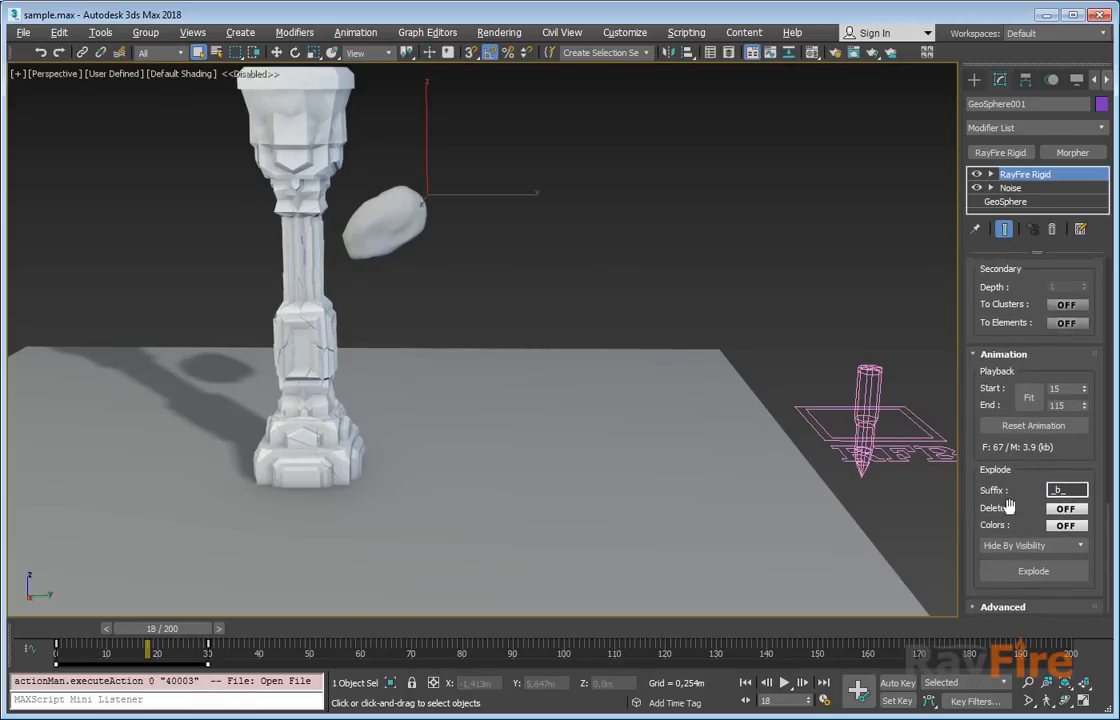
- Reselect the RF_Bullet helper and review its Simulation, Supporting Objects and Global Advanced settings
click(653, 395)
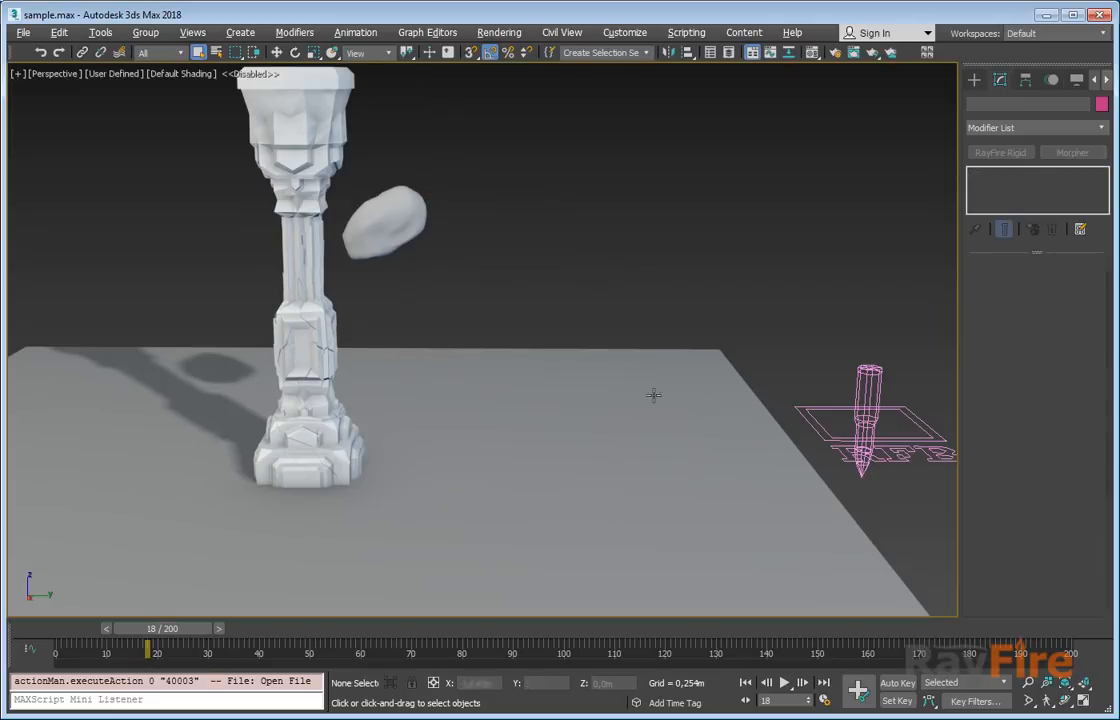
click(858, 376)
scroll(1010, 500, down, 6)
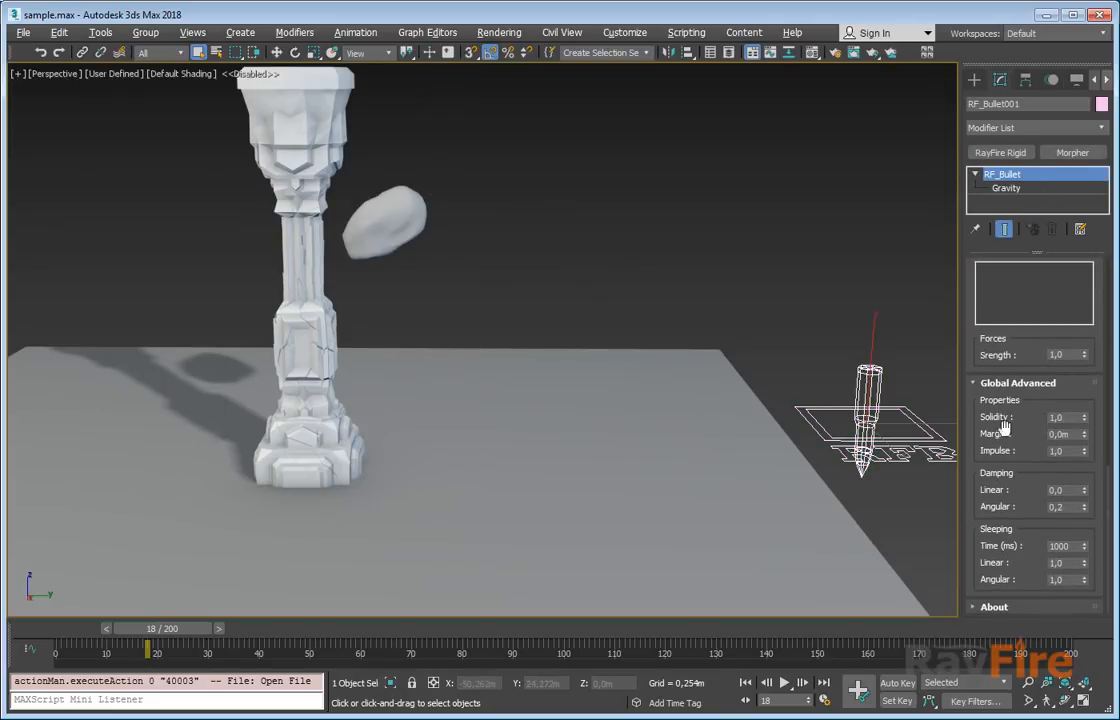
scroll(1012, 450, up, 3)
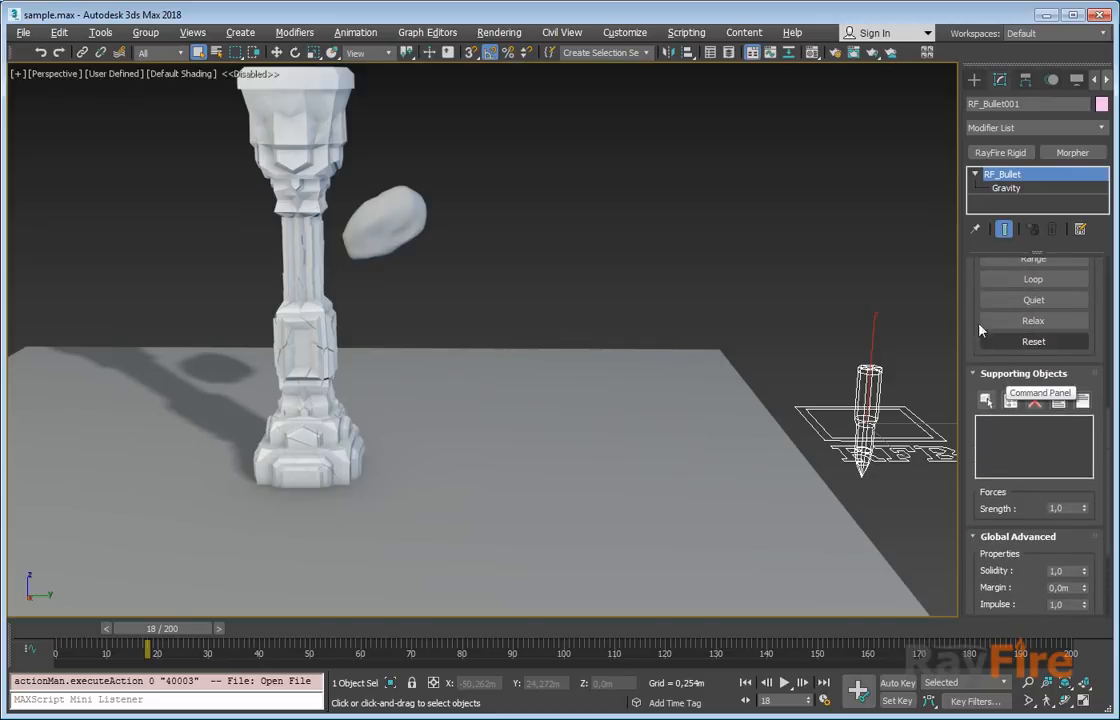
scroll(1012, 390, up, 3)
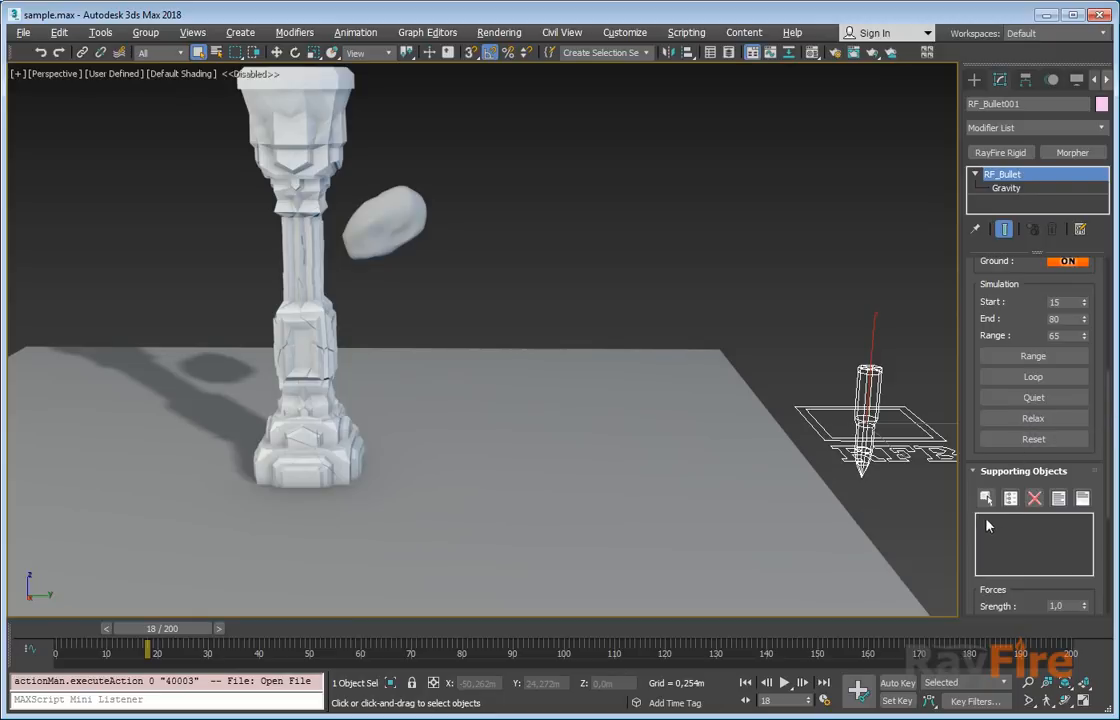
scroll(980, 436, down, 4)
drag(1021, 526, 1026, 417)
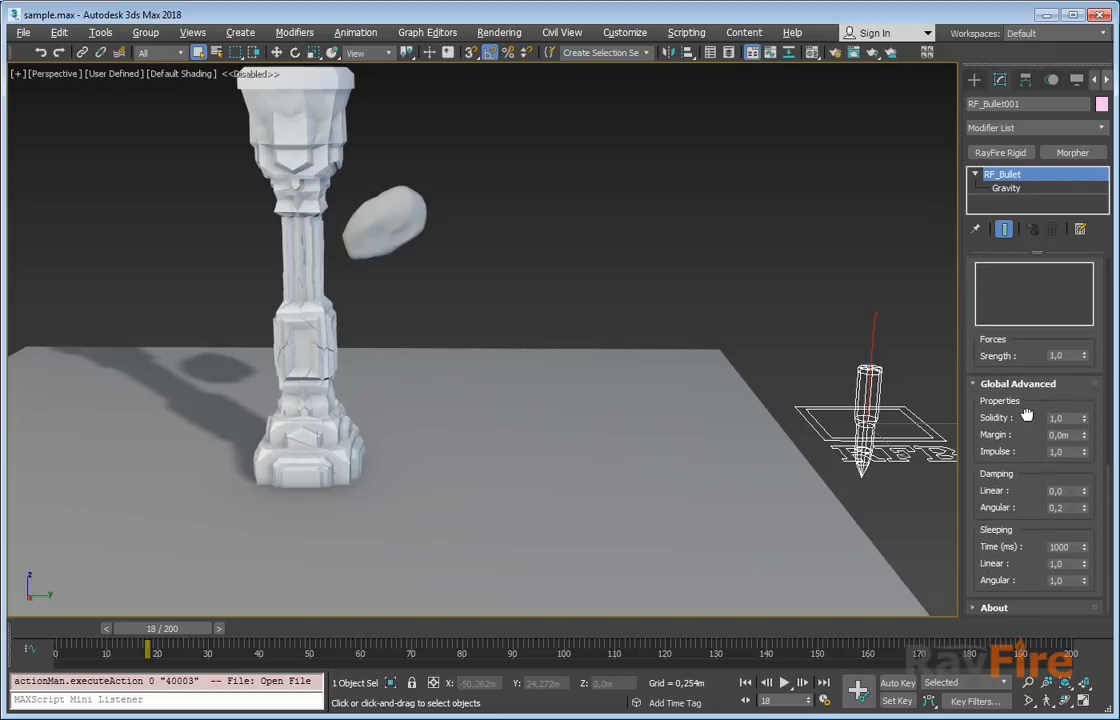